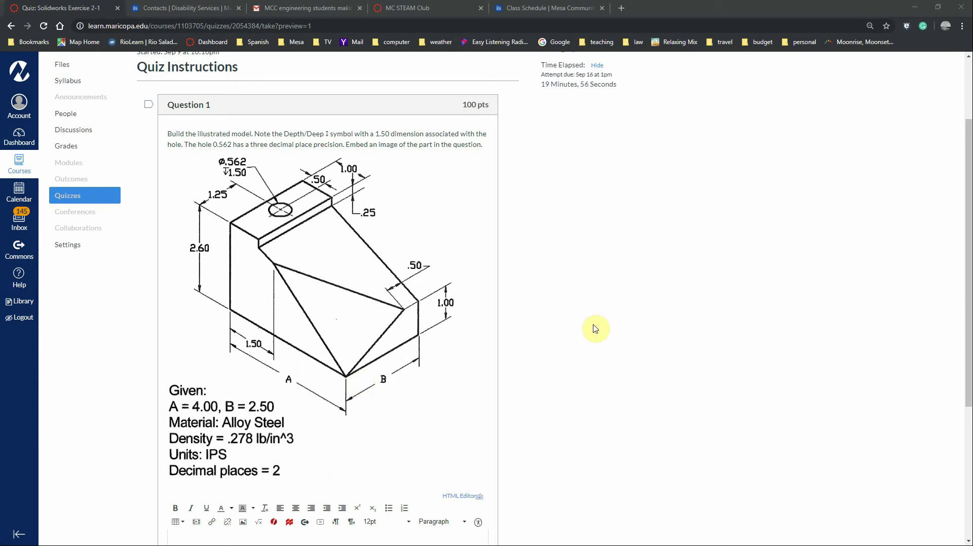
- Switch to SOLIDWORKS and start a new sketch on the Front plane of the empty part
key("alt+Tab")
key("alt+Tab")
key("alt+Tab")
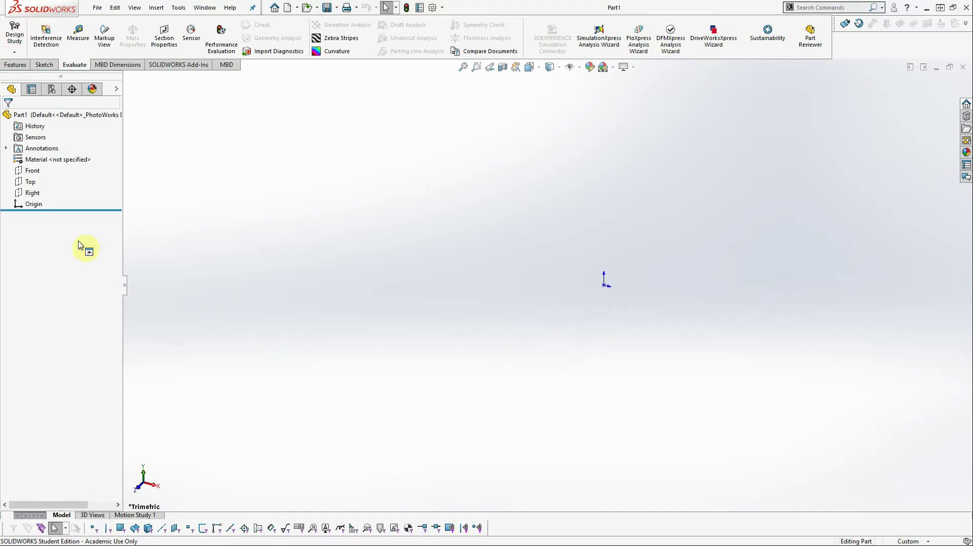
left_click(29, 174)
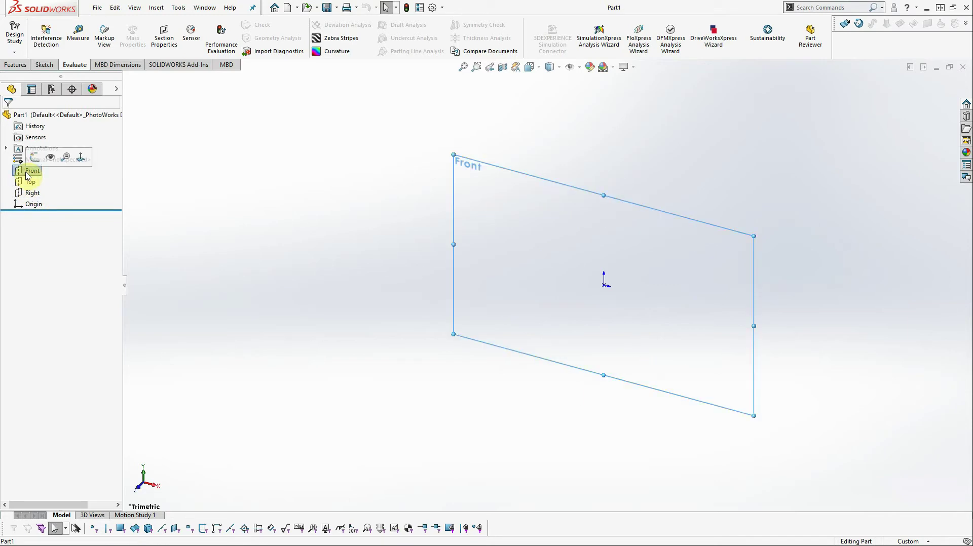
left_click(34, 157)
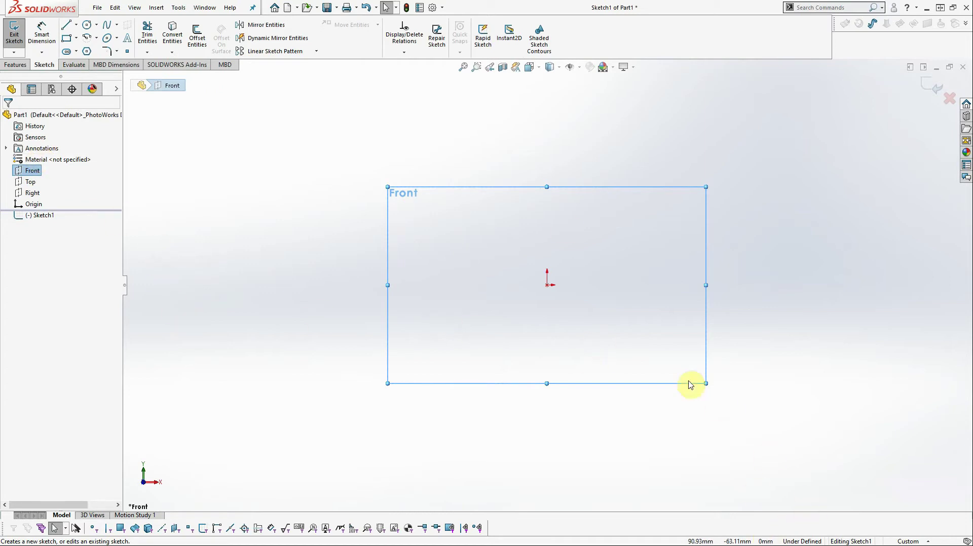
- Set the document's overall drafting standard to ANSI and its unit system to IPS (inch, pound, second)
left_click(444, 12)
left_click(454, 23)
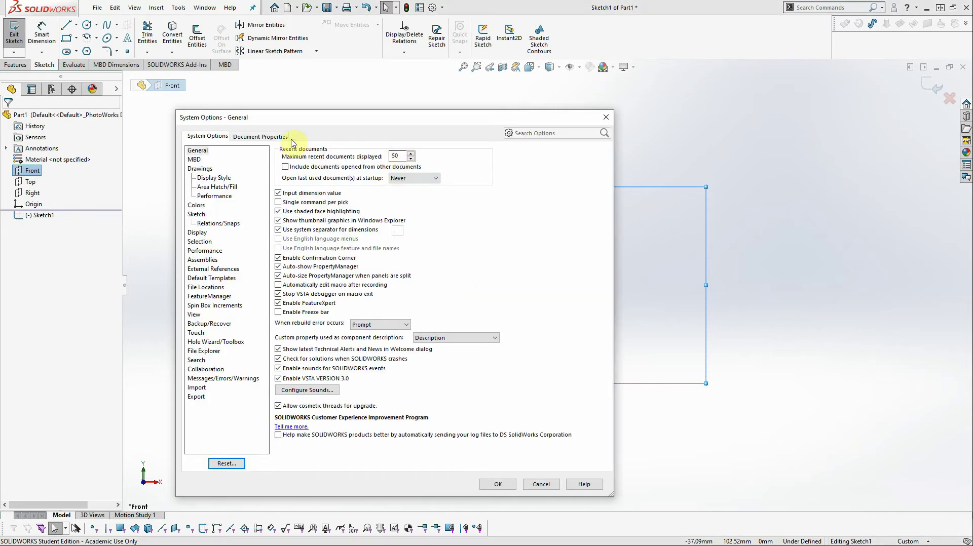
left_click(271, 136)
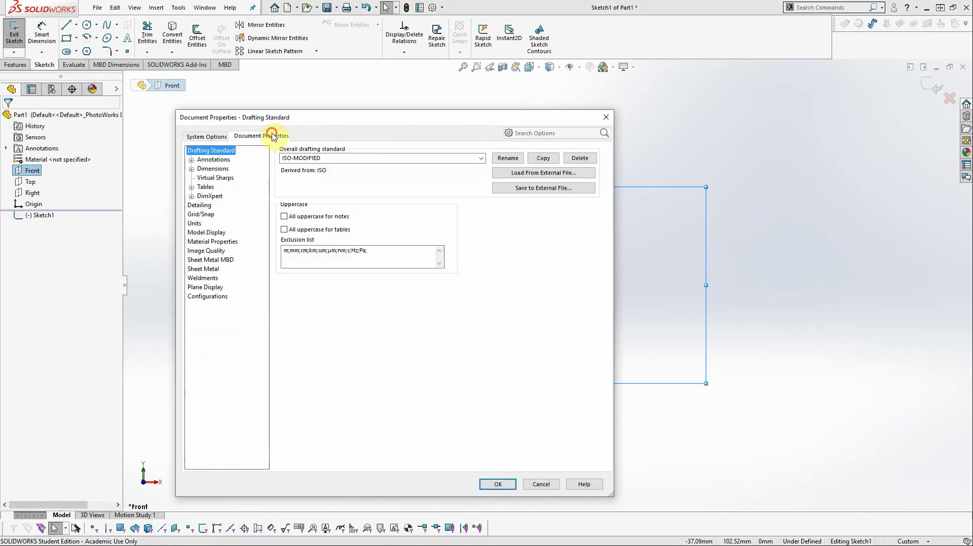
left_click(483, 158)
left_click(463, 173)
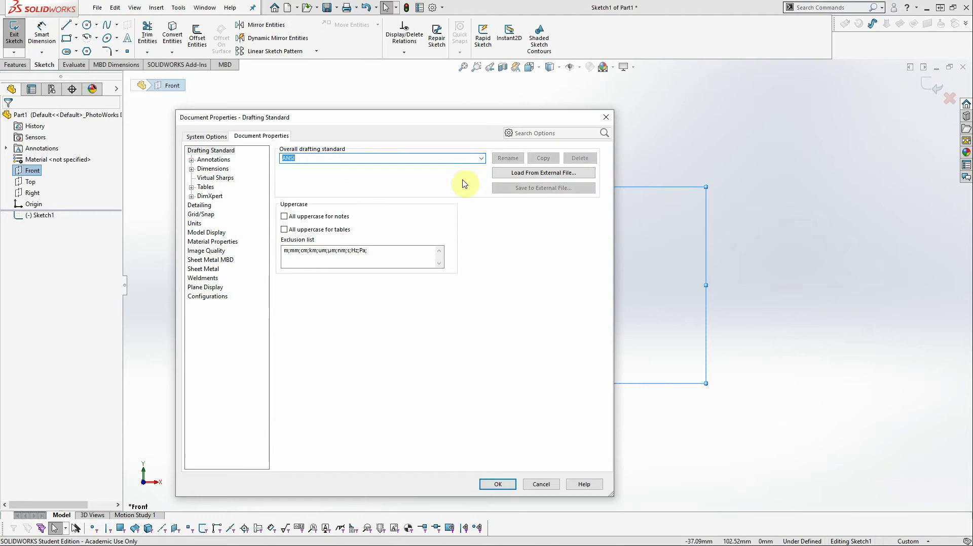
left_click(195, 223)
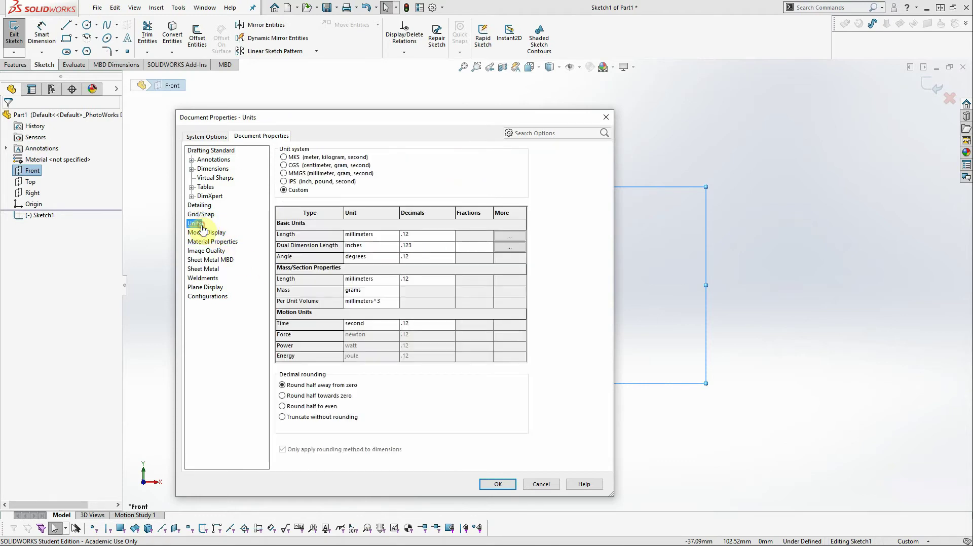
left_click(283, 182)
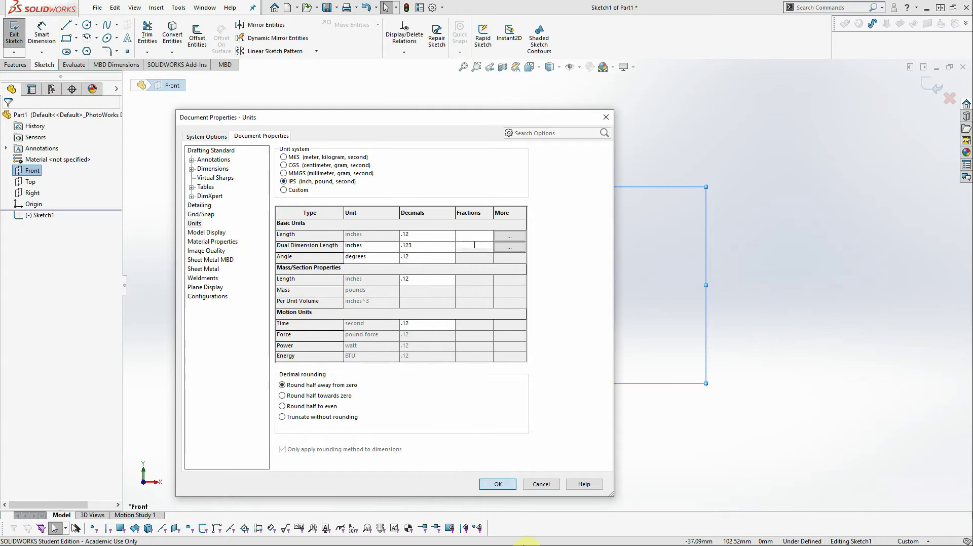
left_click(502, 486)
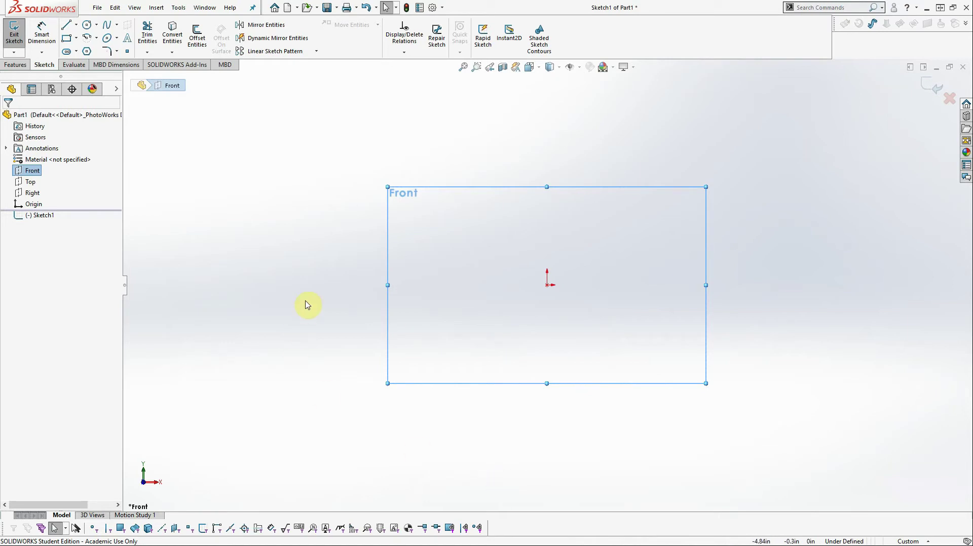
- Sketch a closed six-line profile from the origin, about 3.01 in wide and 1.67 in tall, with a short step and a sloped edge descending to the right
left_click(68, 28)
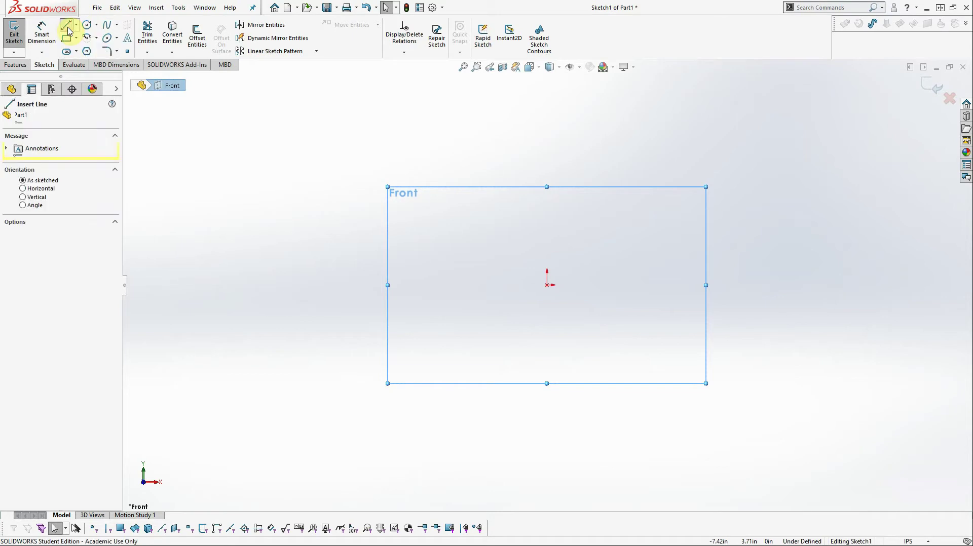
left_click(547, 285)
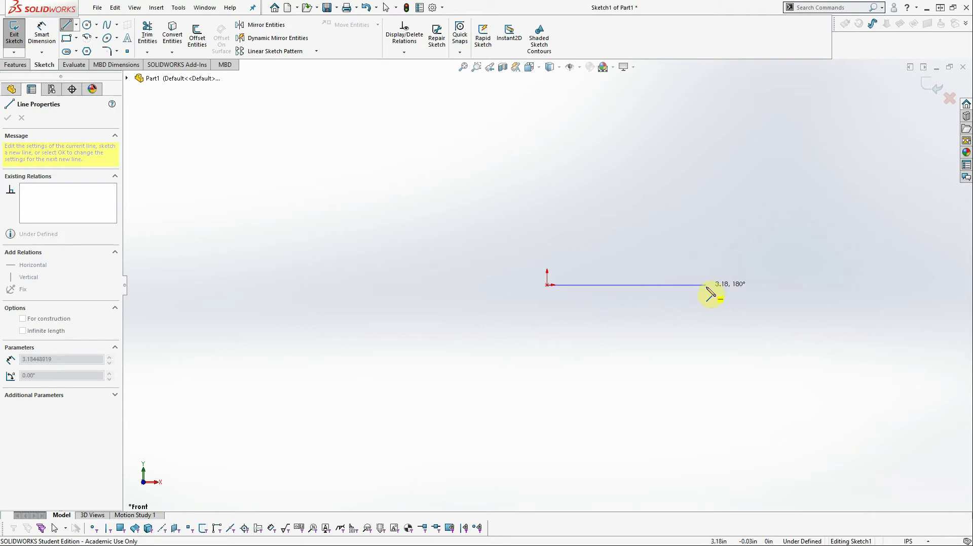
left_click(698, 286)
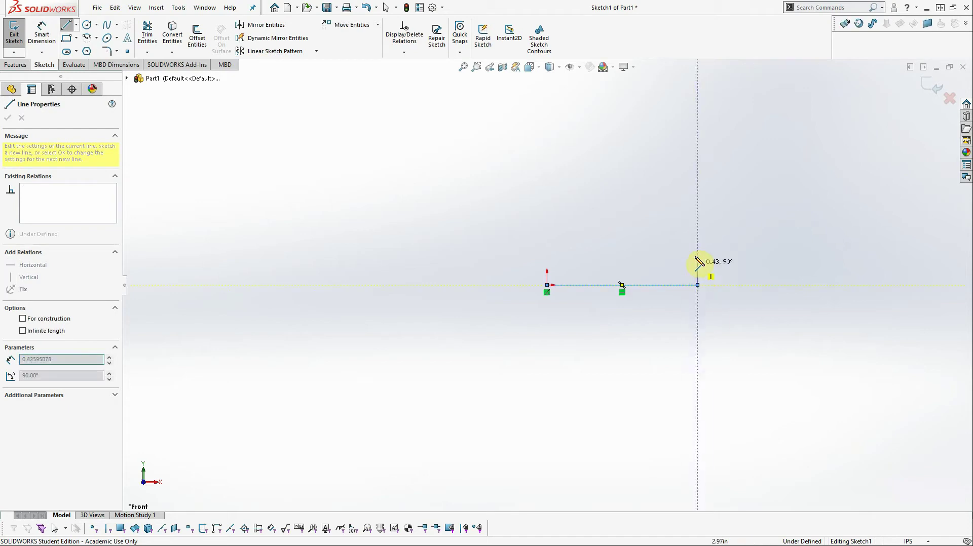
left_click(698, 237)
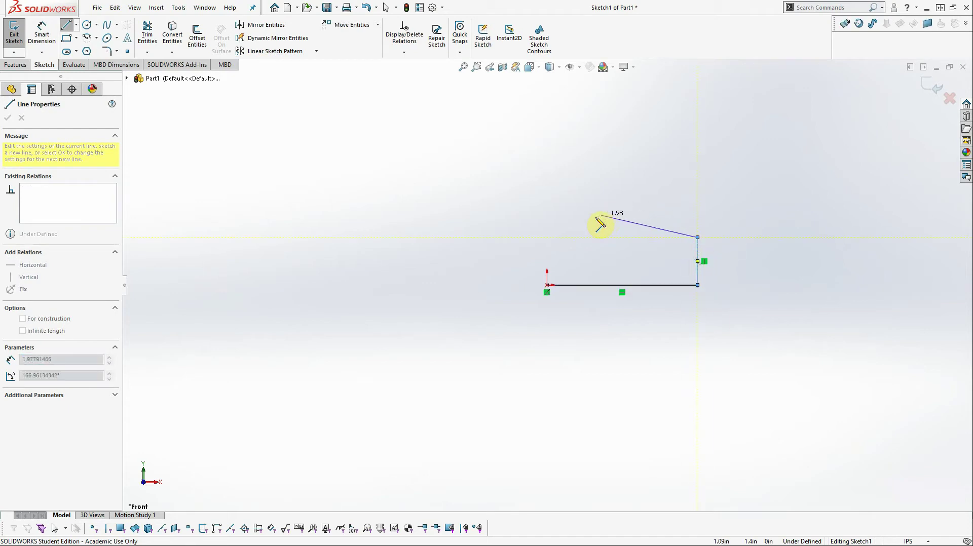
left_click(596, 217)
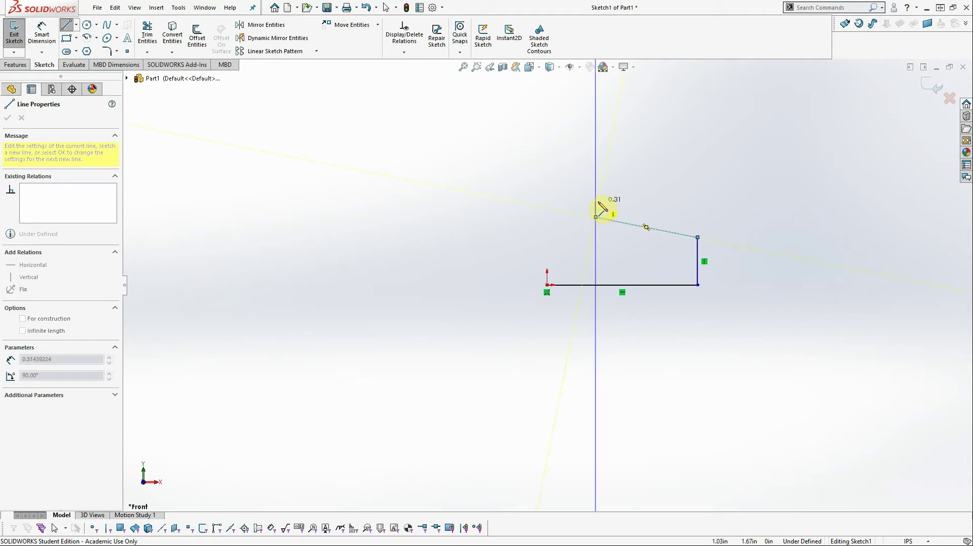
left_click(596, 201)
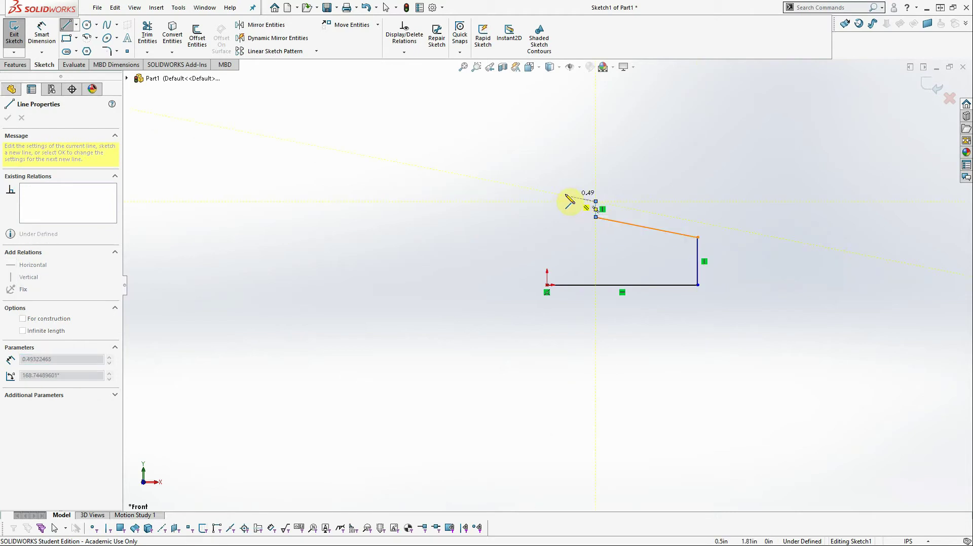
left_click(547, 201)
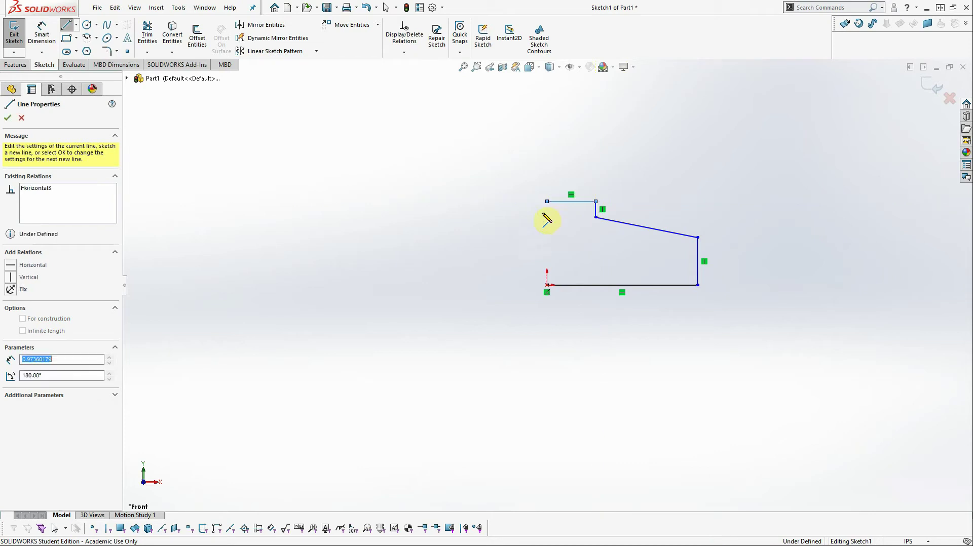
left_click(548, 285)
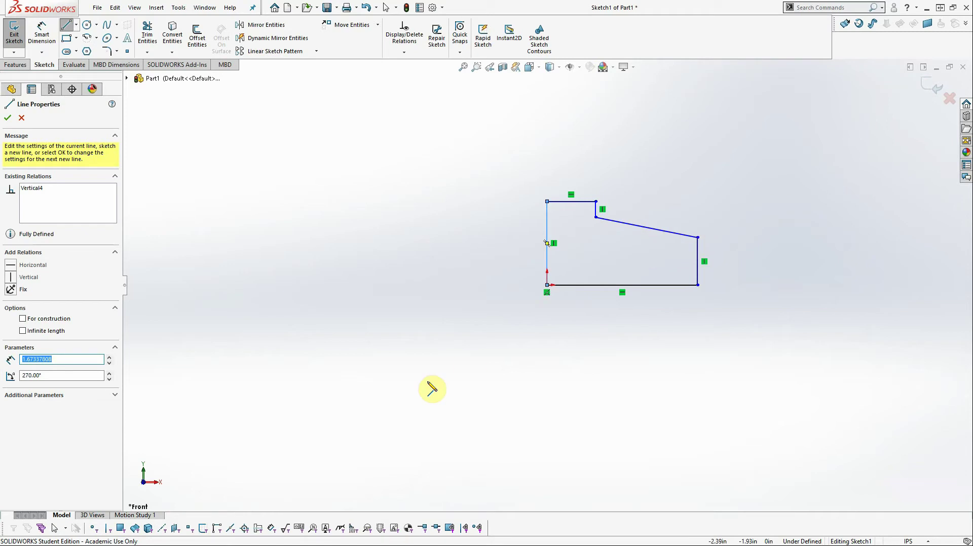
left_click(7, 119)
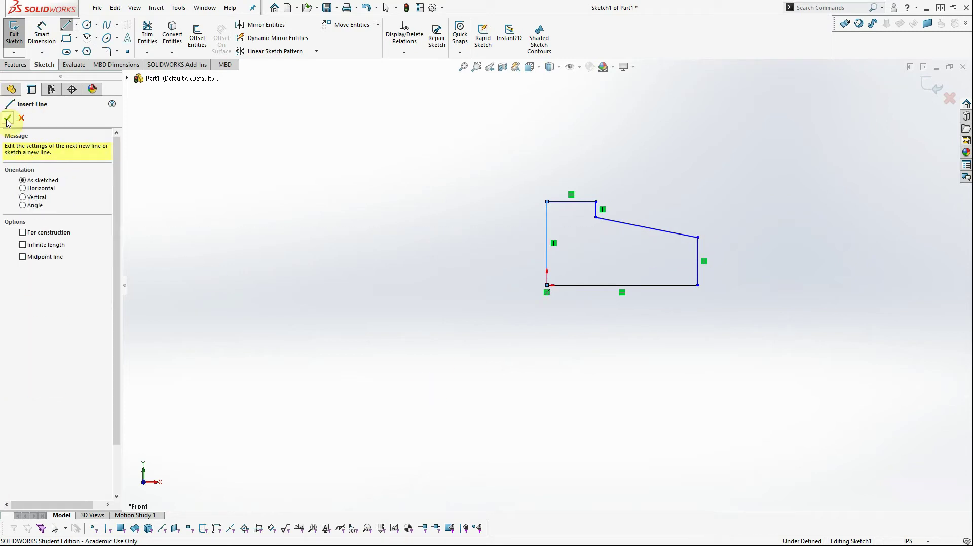
- Dimension the profile's bottom edge to 4 in with Smart Dimension
left_click(41, 35)
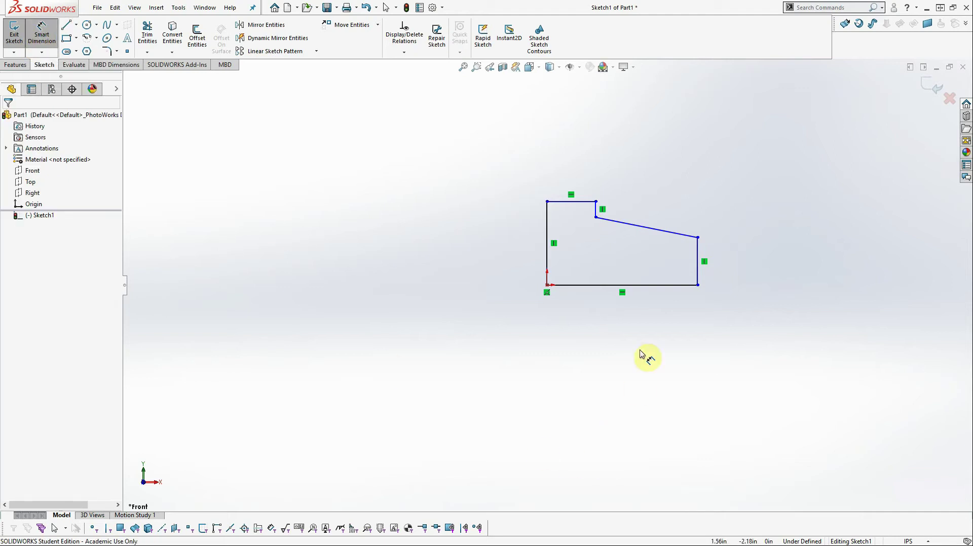
left_click(597, 285)
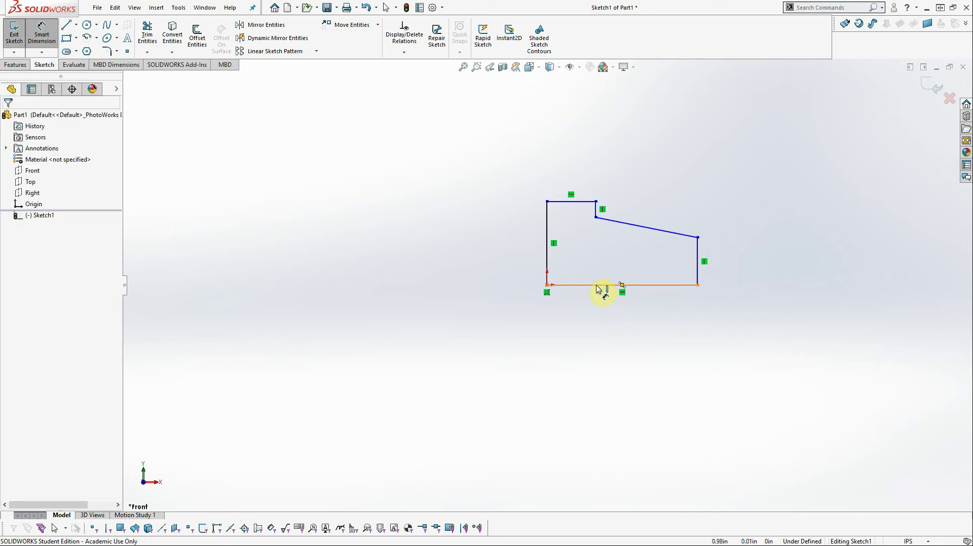
left_click(598, 328)
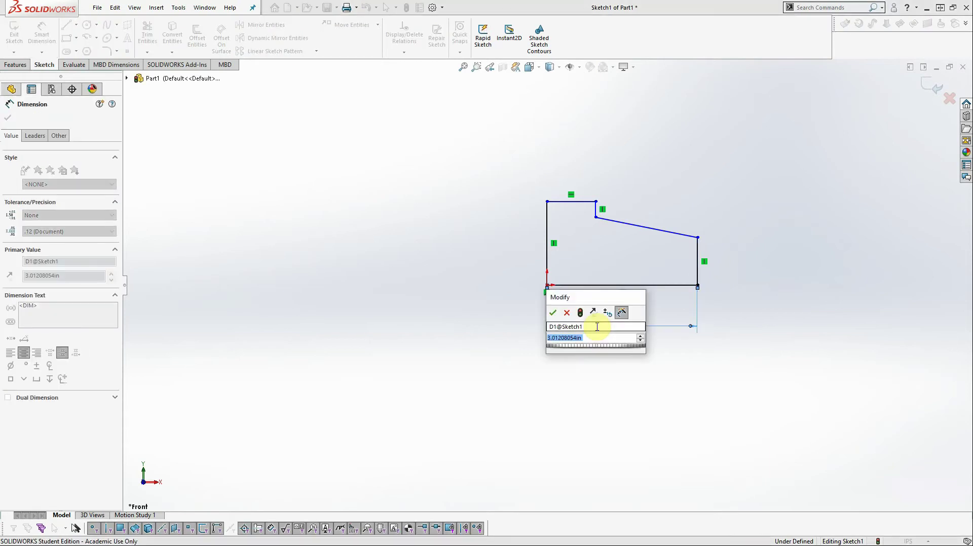
type("4")
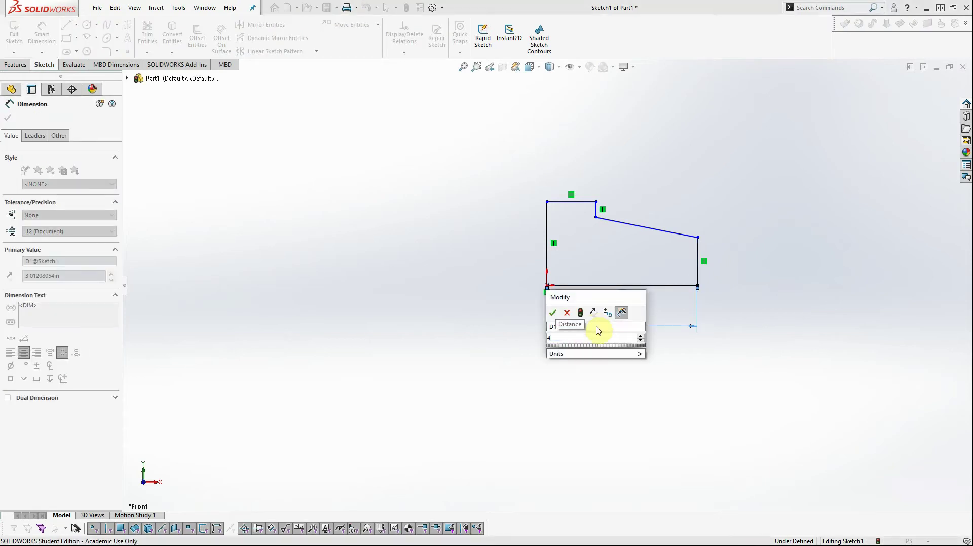
left_click(553, 313)
- Check the quiz drawing in the browser, return to SOLIDWORKS, and dimension the profile's left vertical edge to 2.6 in
key("alt+Tab")
key("Tab")
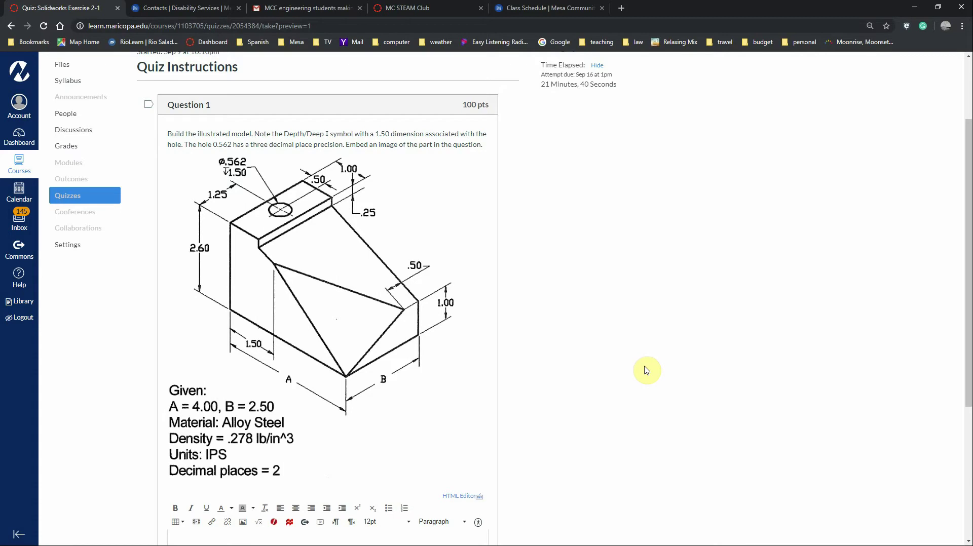
key("alt+Tab")
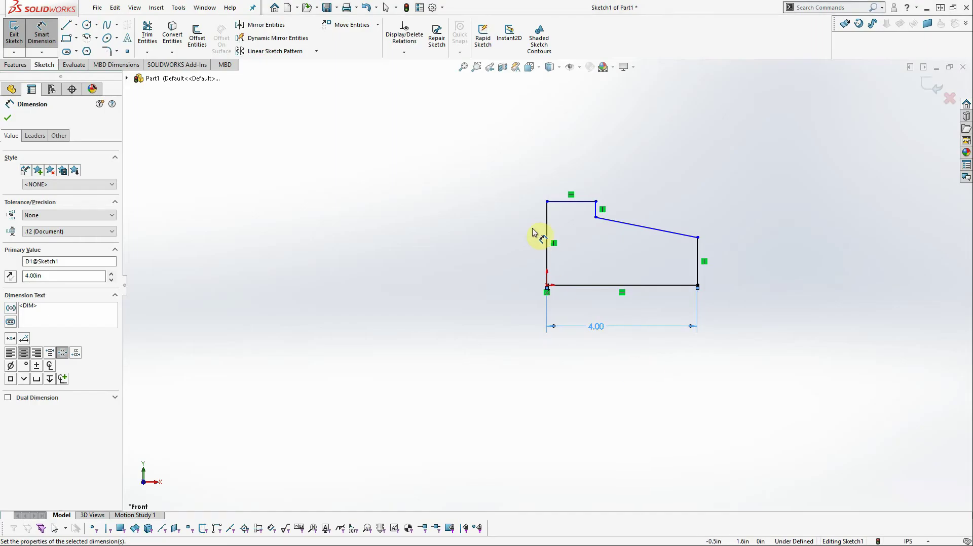
left_click(547, 235)
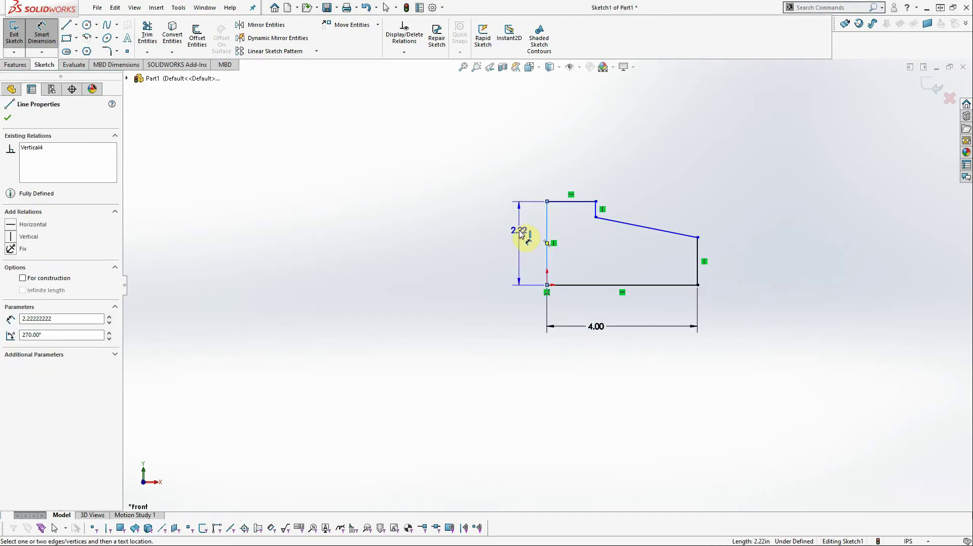
left_click(515, 242)
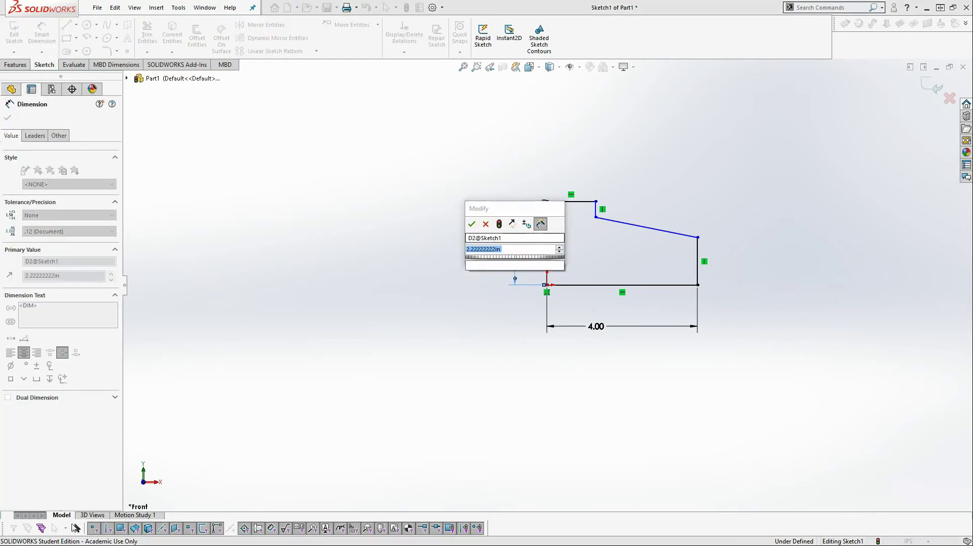
type("2.6")
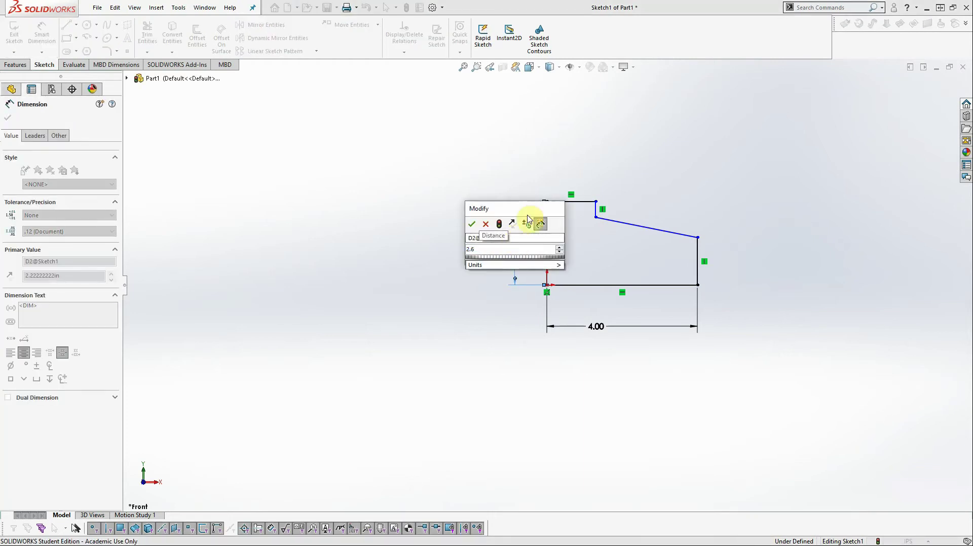
left_click(471, 223)
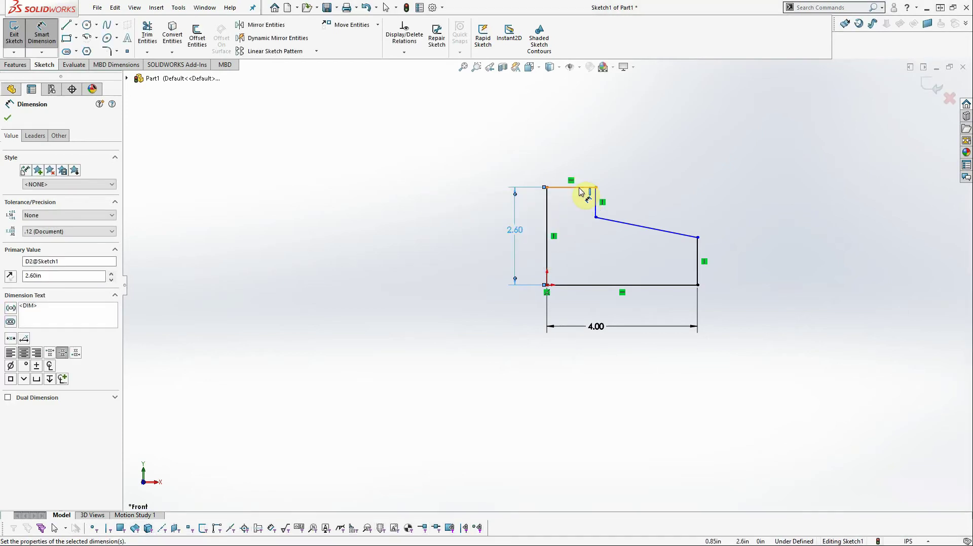
- Dimension the profile's top horizontal edge to 1 in
left_click(583, 187)
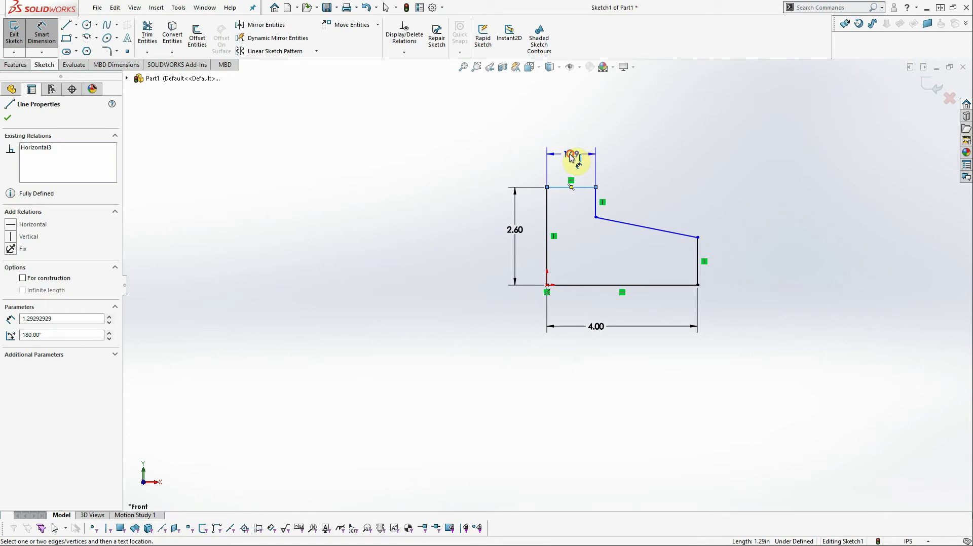
left_click(571, 156)
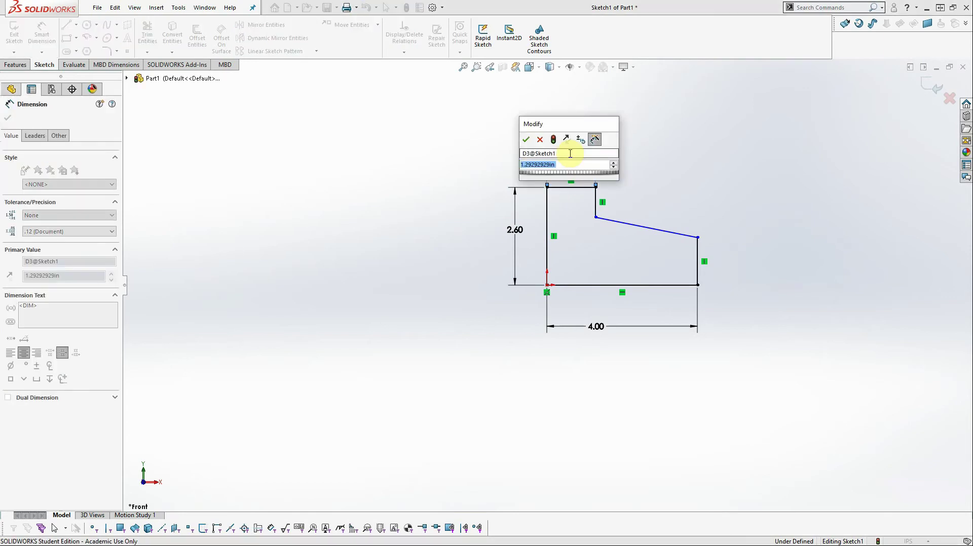
type("1")
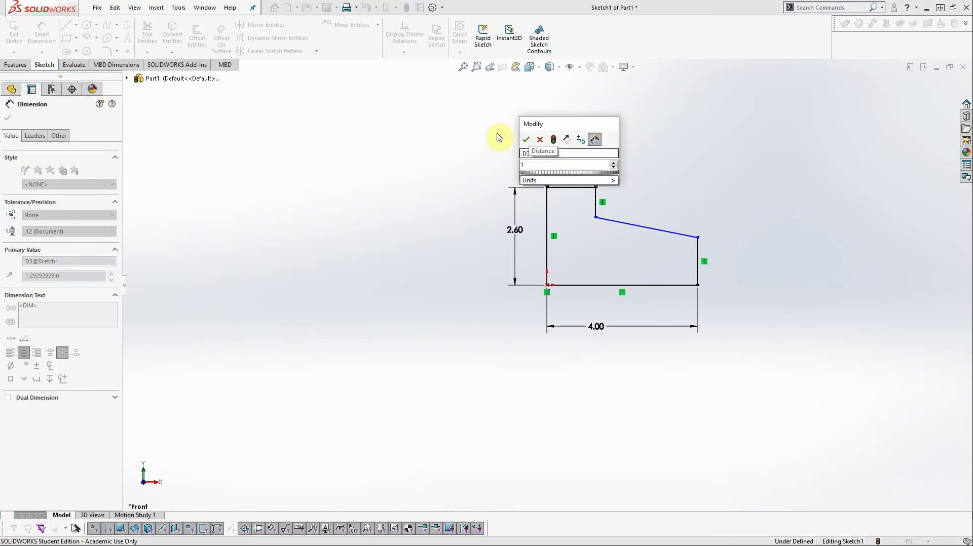
left_click(526, 144)
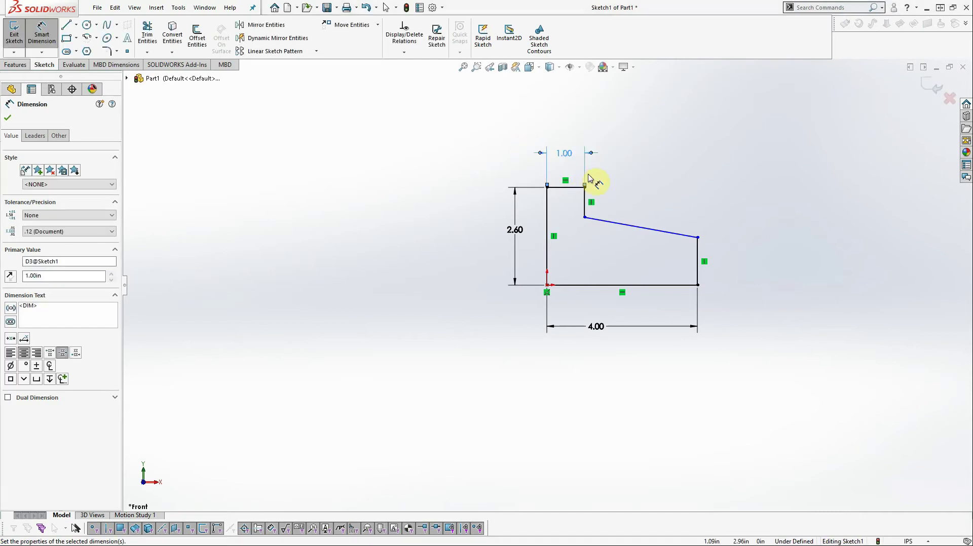
- Dimension the short vertical step edge beside the profile's top edge to 0.25 in
left_click(587, 201)
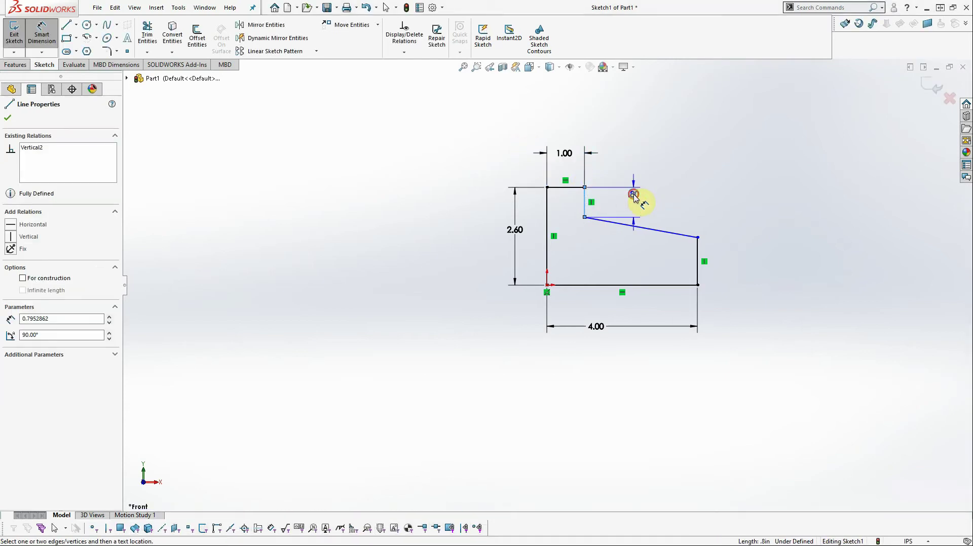
left_click(635, 198)
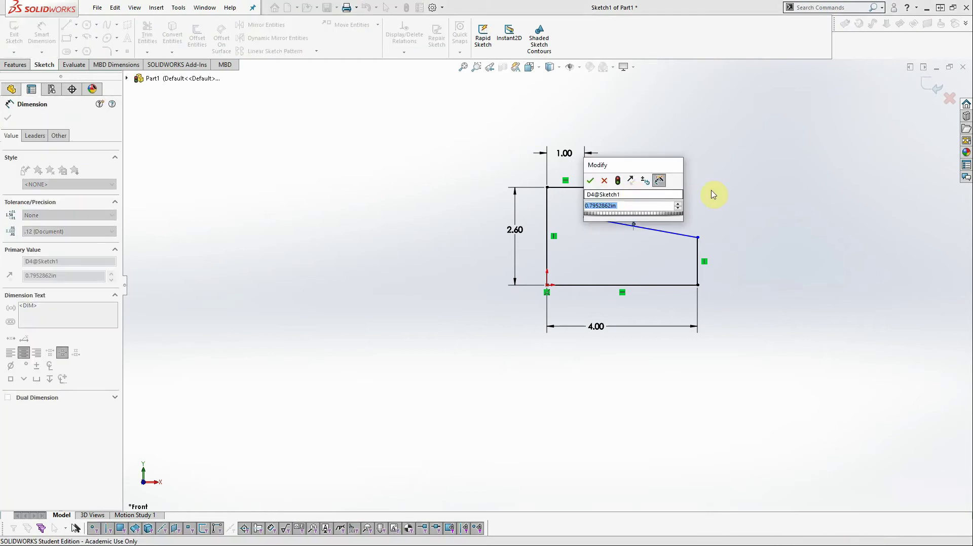
type(".25")
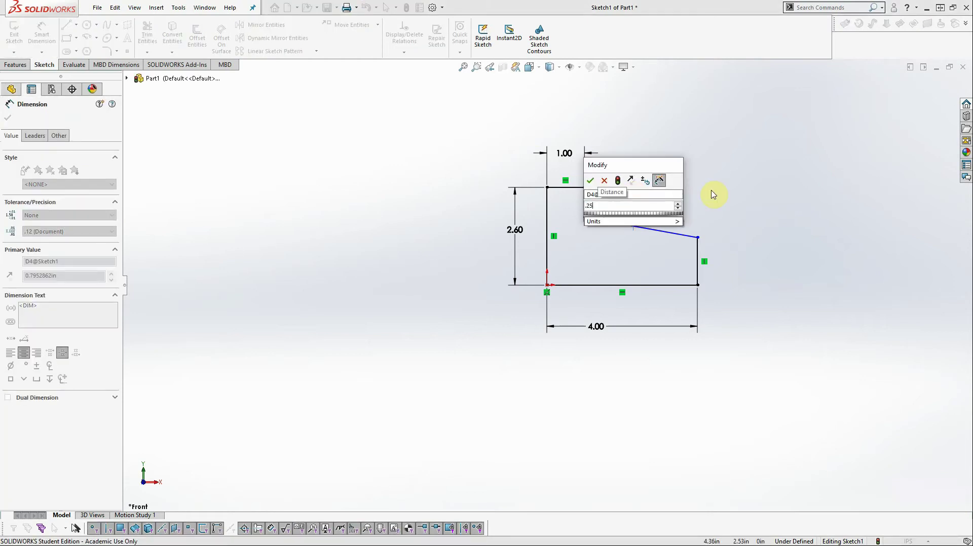
left_click(590, 181)
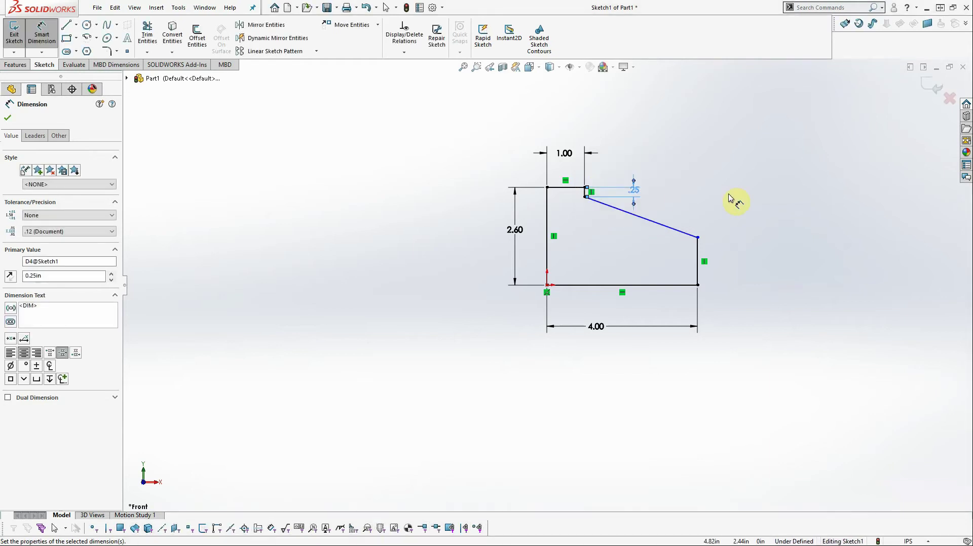
- Check the quiz drawing in the browser, return to SOLIDWORKS, and dimension the profile's right vertical edge to 1 in
key("alt+Tab")
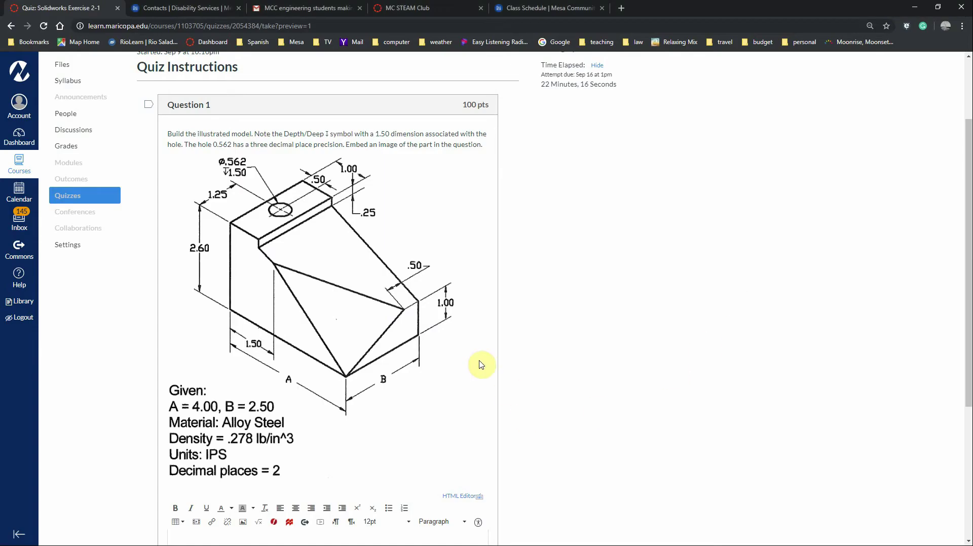
key("alt+Tab")
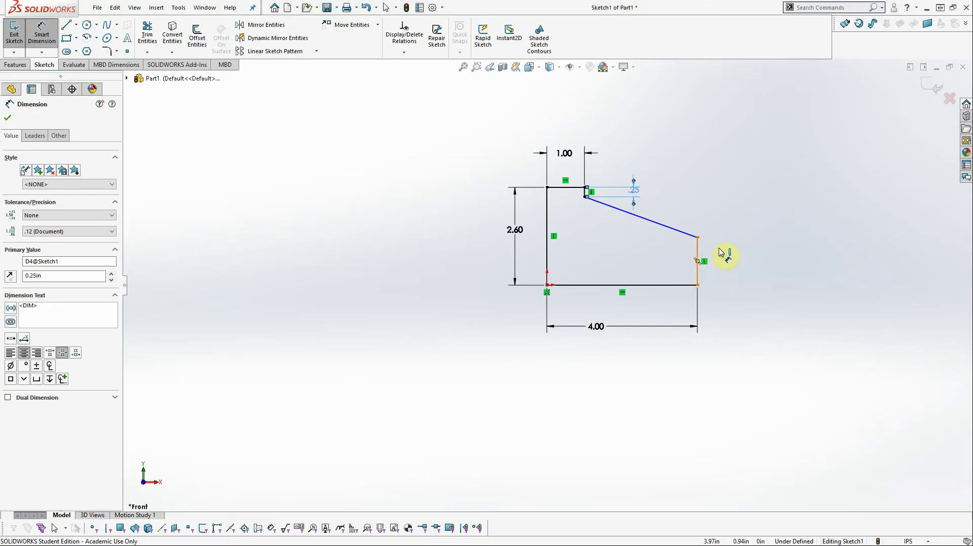
left_click(698, 255)
left_click(731, 258)
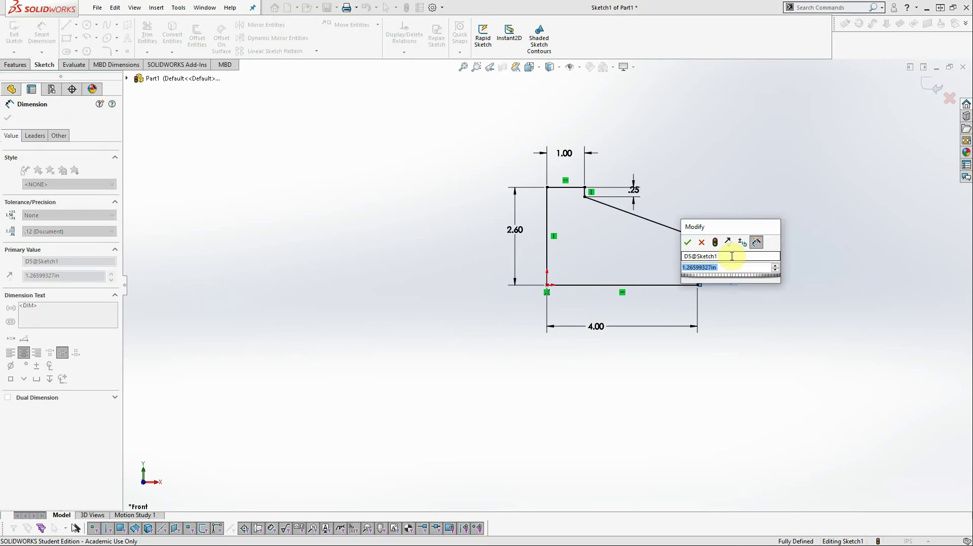
type("1")
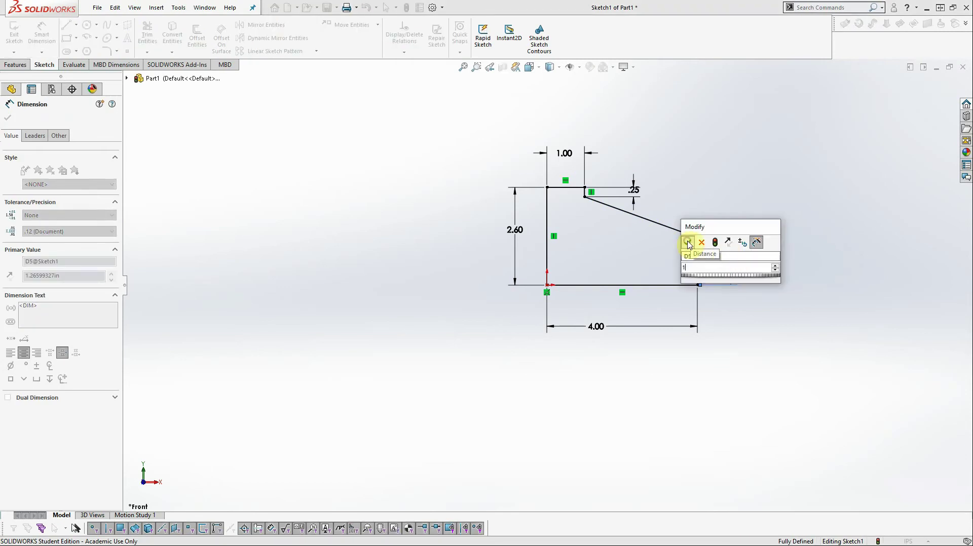
left_click(688, 242)
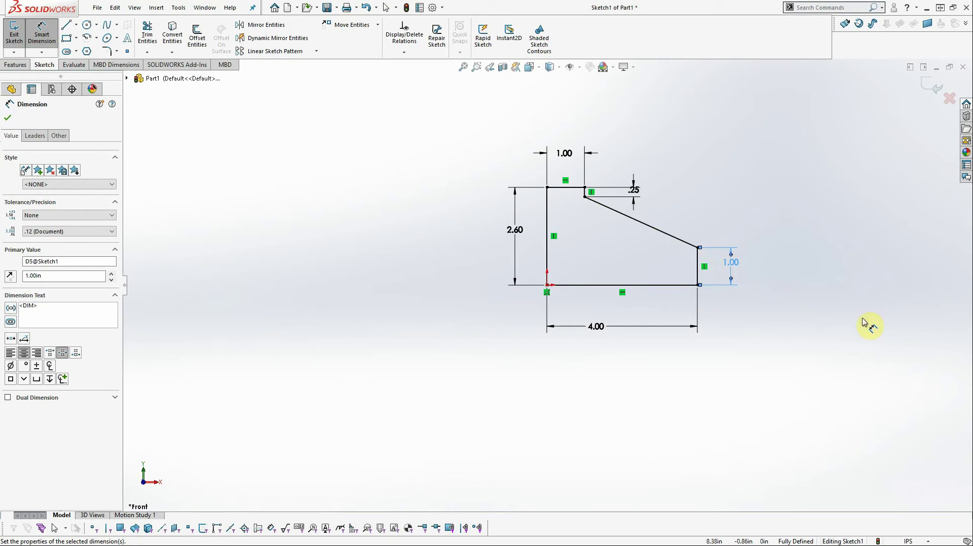
- Check the width B in the browser's quiz drawing, return to SOLIDWORKS, and extrude the profile as a blind boss 2.5 in deep
key("alt+Tab")
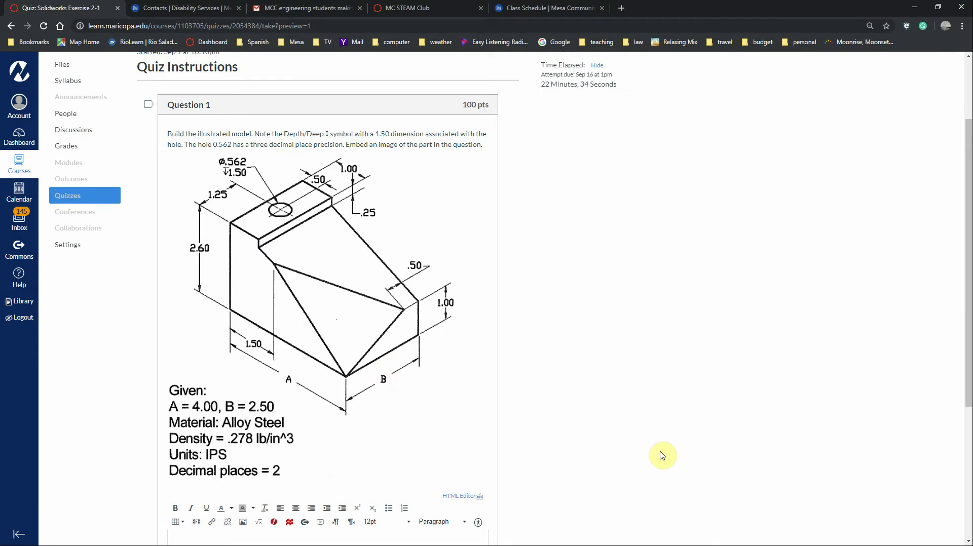
key("alt+Tab")
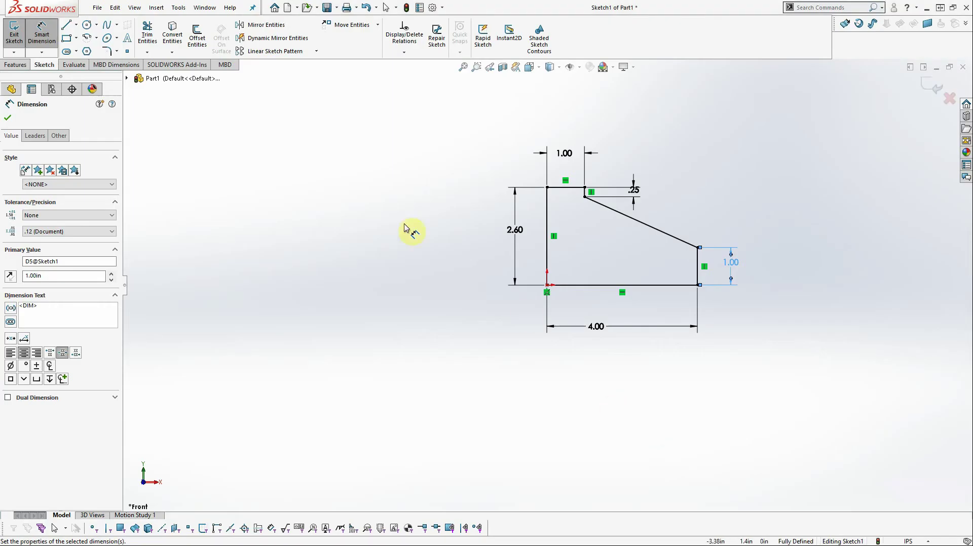
left_click(8, 120)
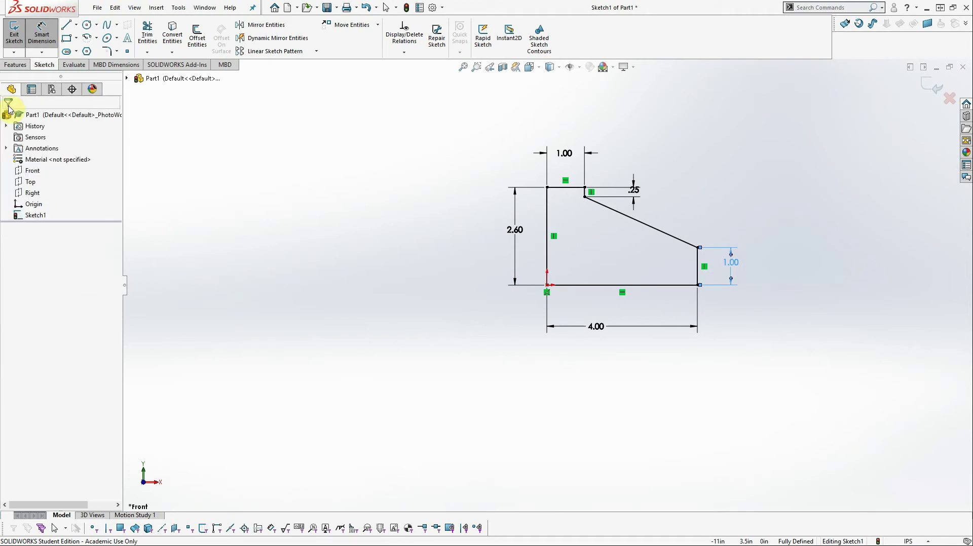
left_click(13, 68)
left_click(17, 37)
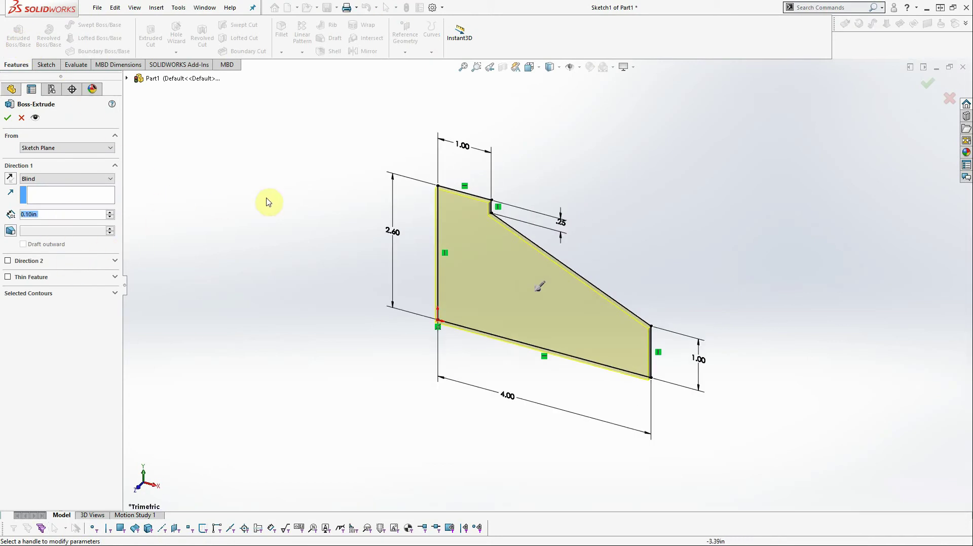
type("2.5")
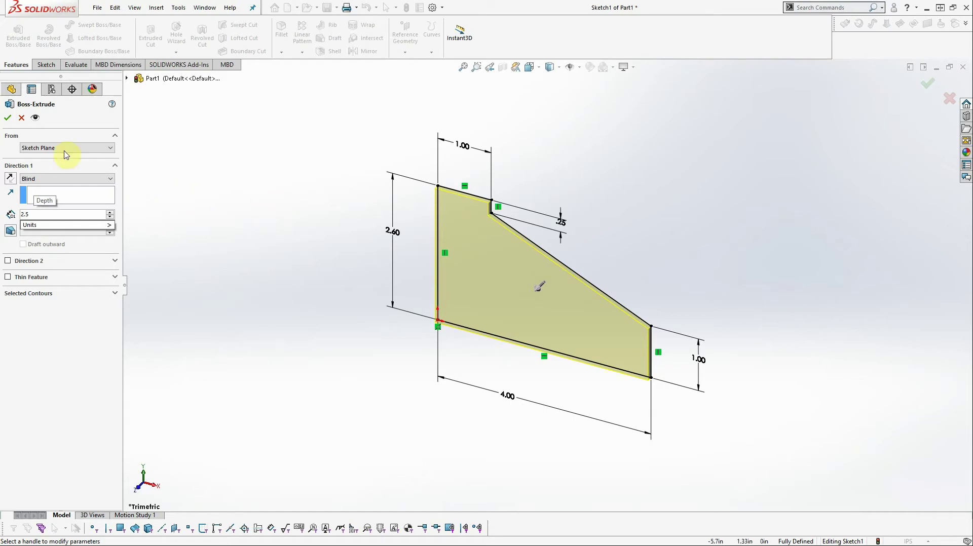
left_click(8, 120)
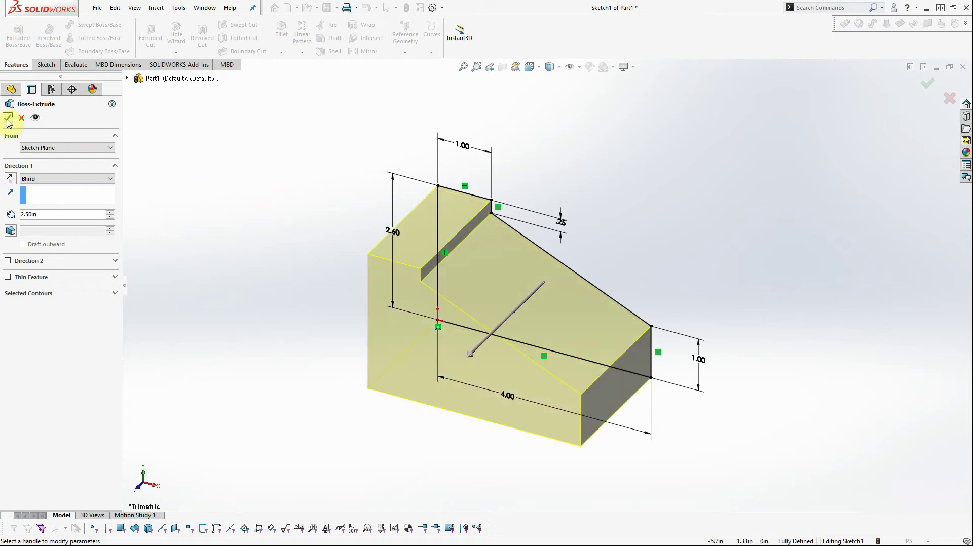
left_click(8, 119)
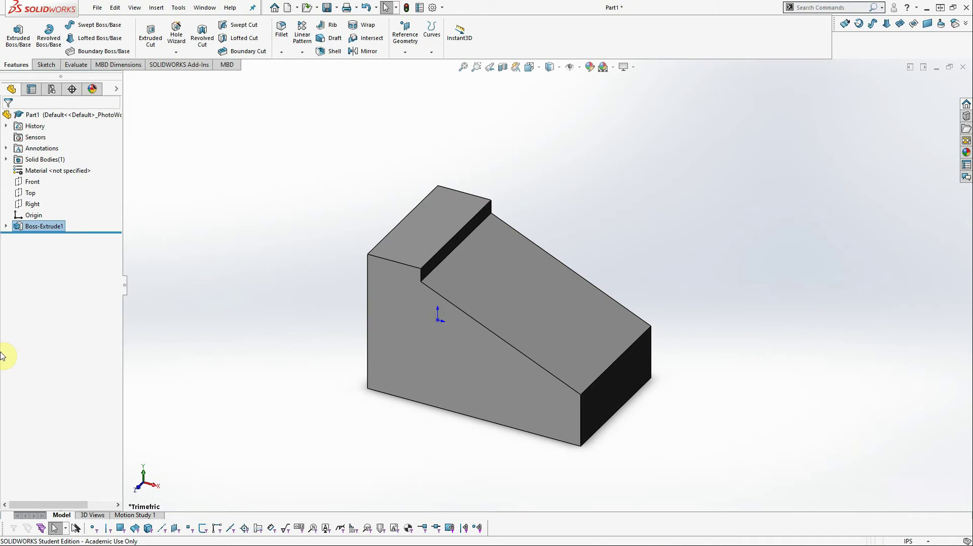
- Review the quiz drawing in the browser, return to SOLIDWORKS, and start a sketch on the block's front profile face, viewed normal to it
key("alt+Tab")
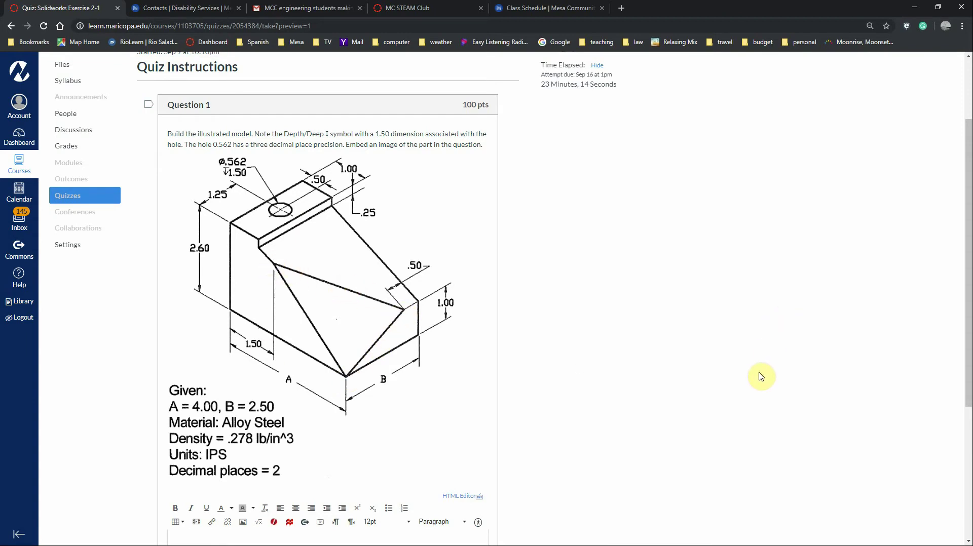
key("alt+Tab")
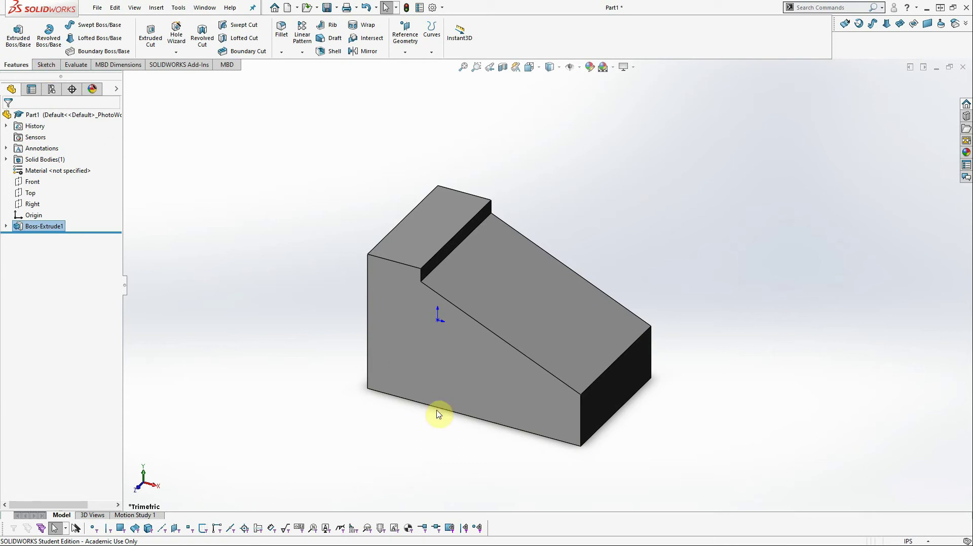
left_click(424, 369)
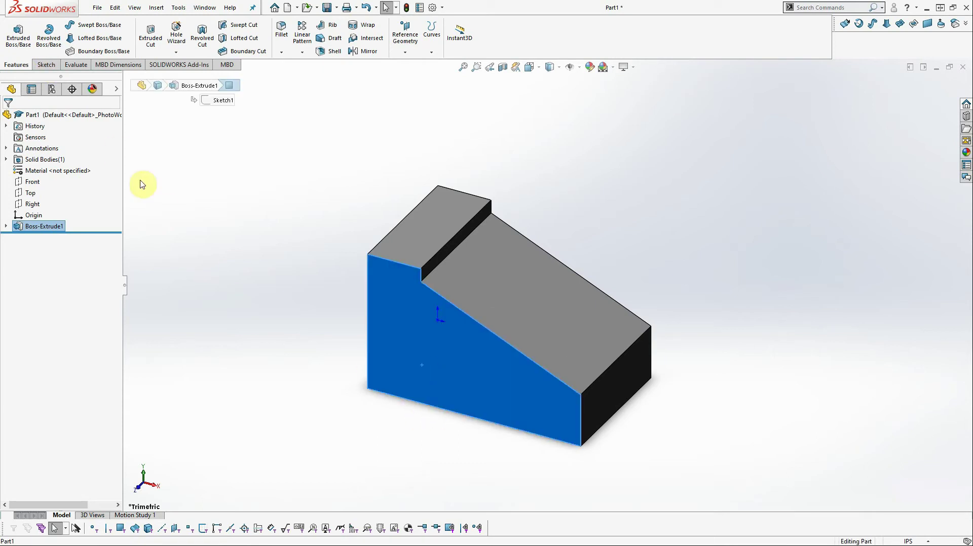
left_click(460, 394)
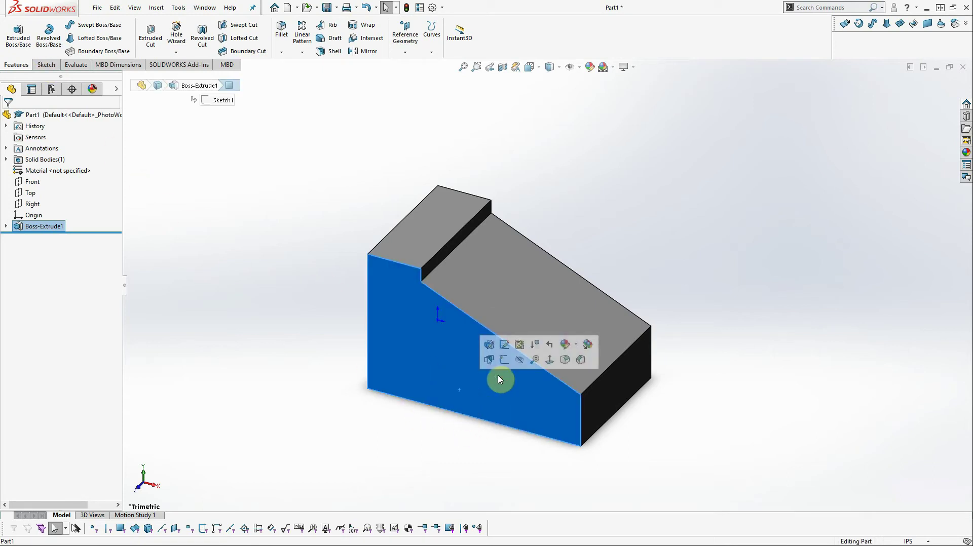
left_click(505, 359)
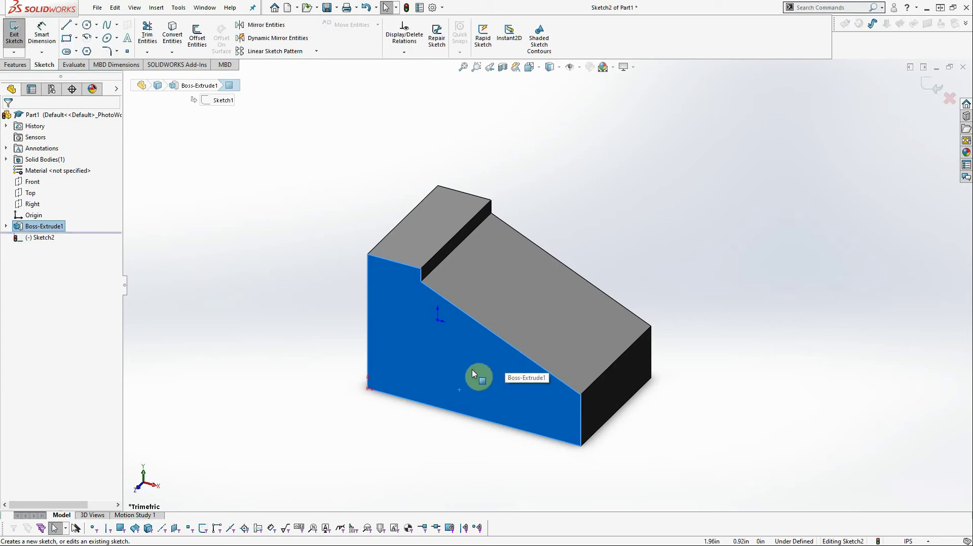
left_click(40, 238)
right_click(40, 238)
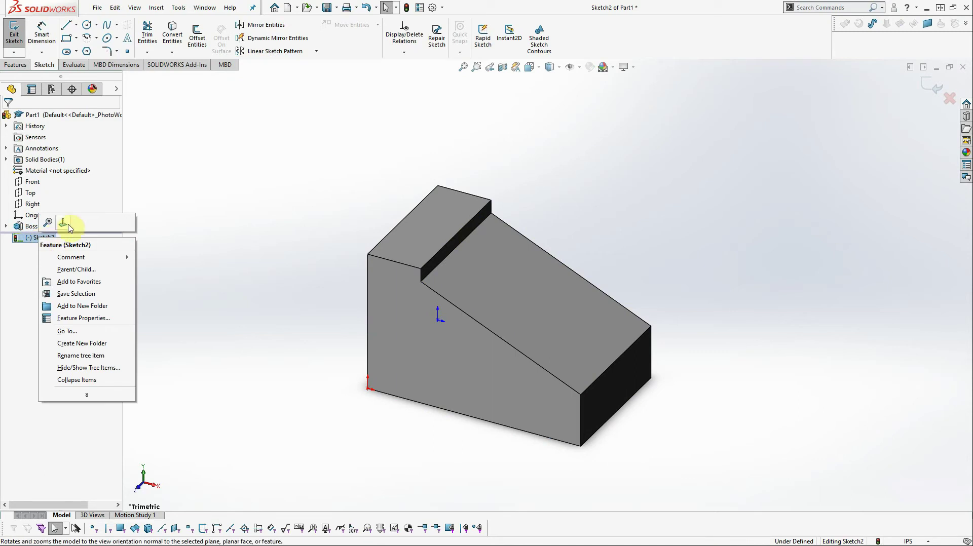
left_click(67, 225)
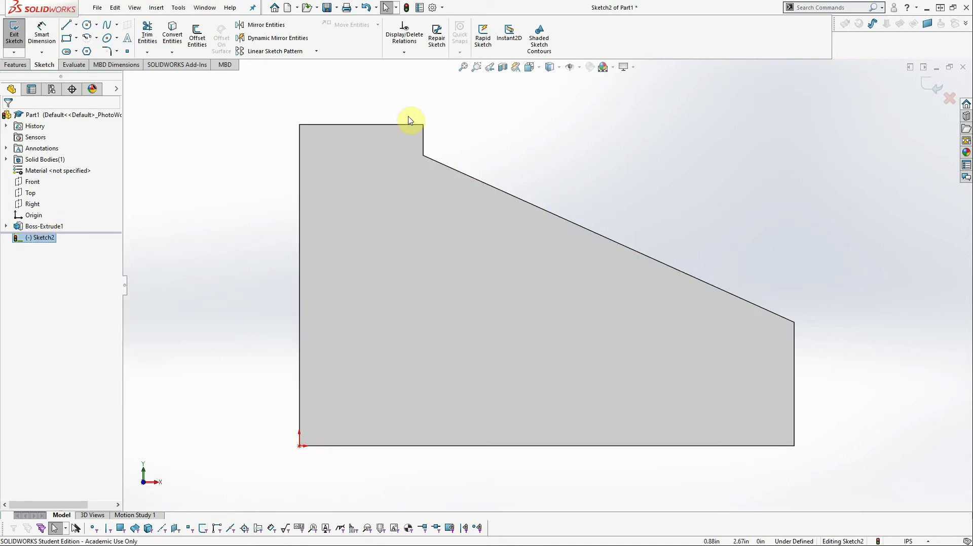
- Check the browser's quiz drawing, return to SOLIDWORKS, and sketch a centerline about 1.51 in long from the origin along the face's bottom edge
left_click(76, 25)
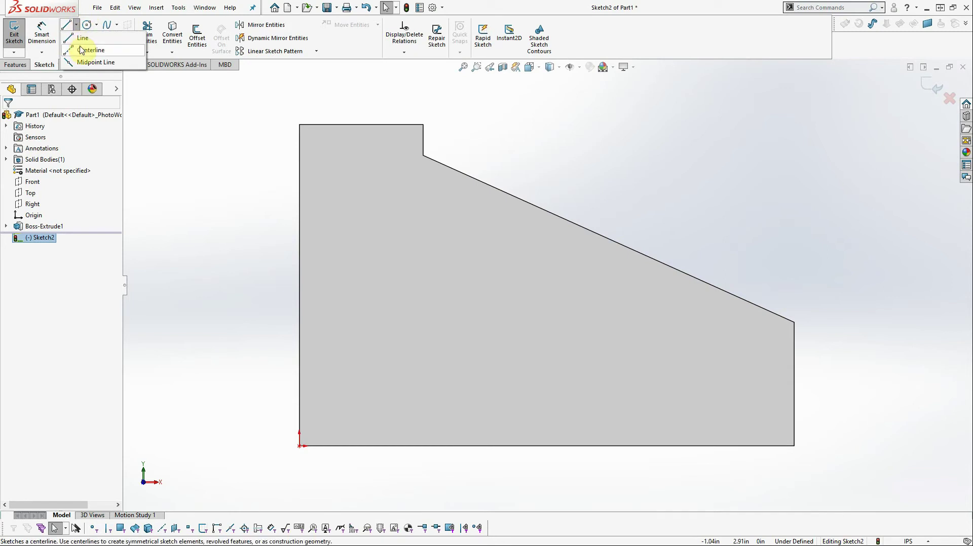
left_click(82, 49)
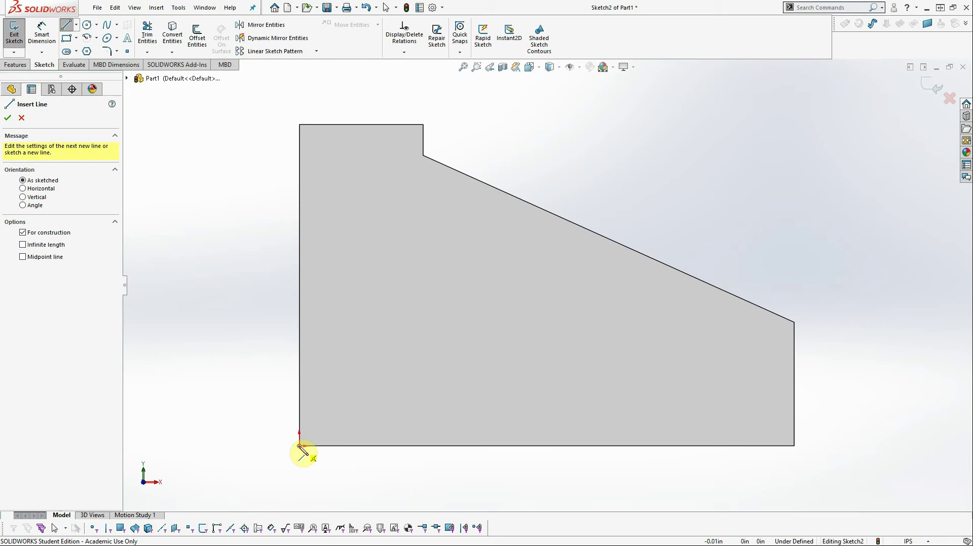
key("alt+Tab")
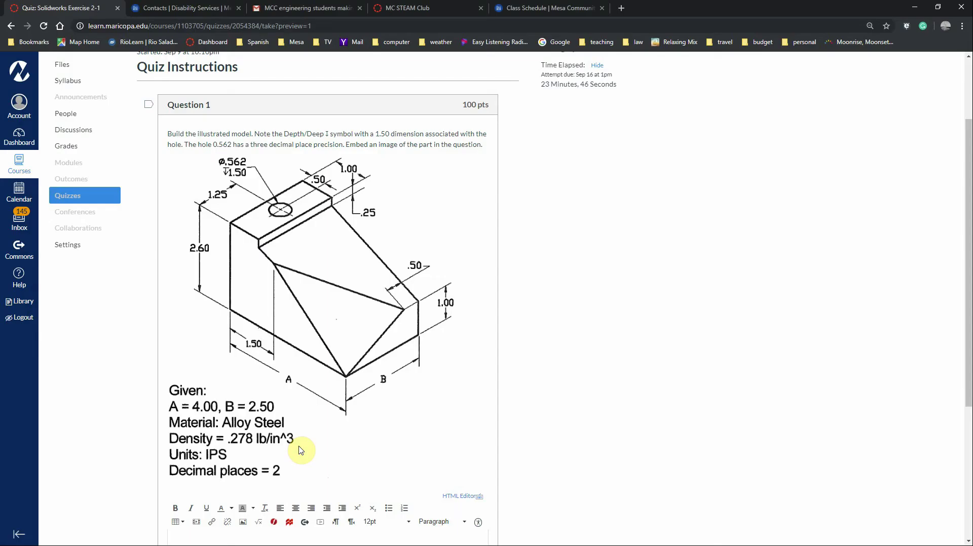
key("alt+Tab")
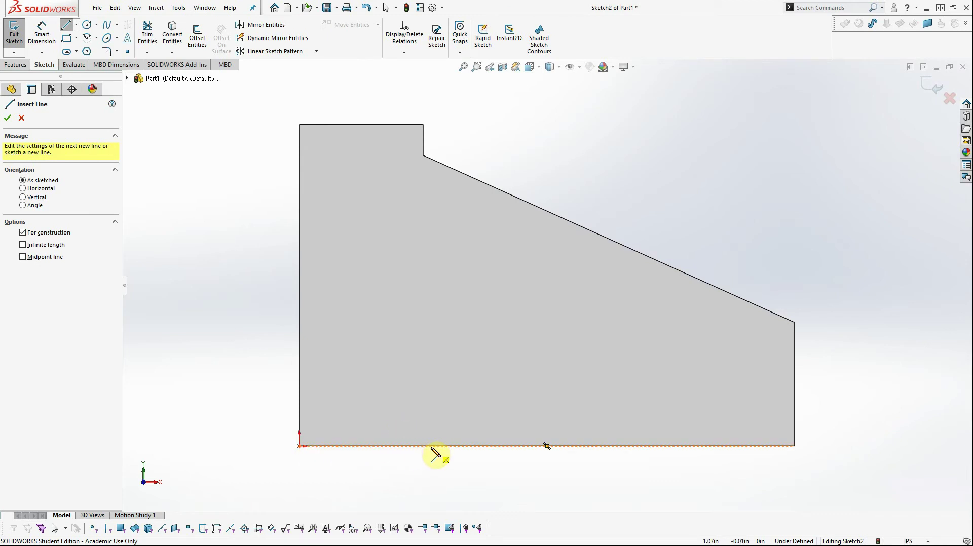
left_click(300, 446)
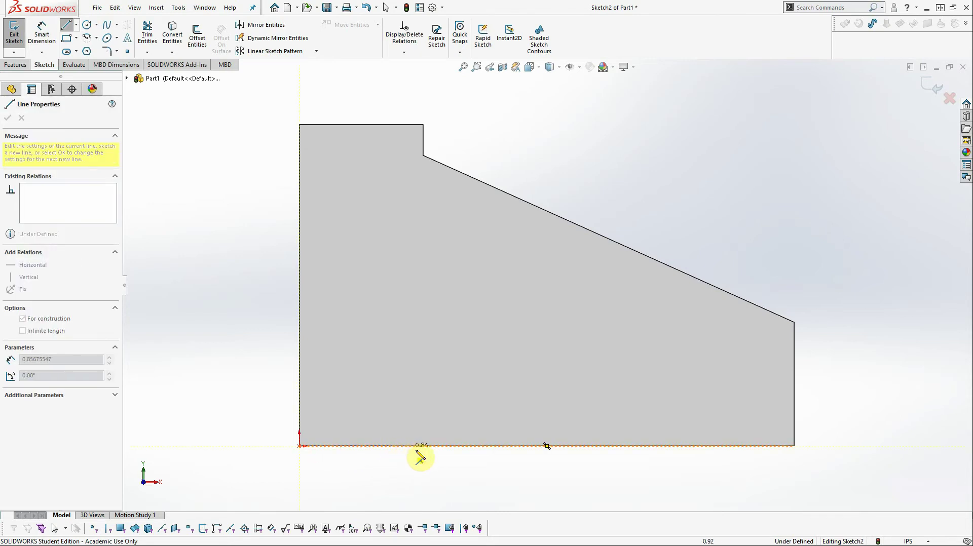
left_click(486, 446)
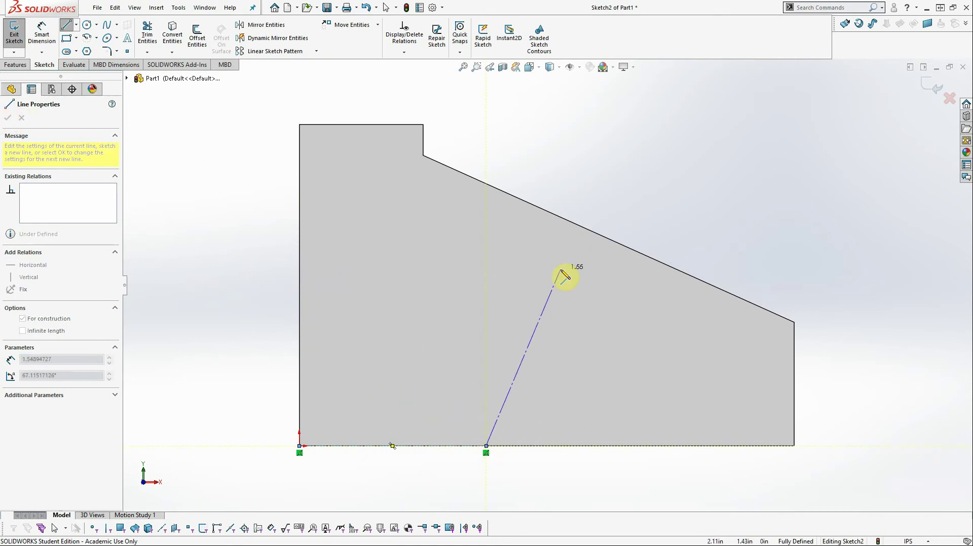
key("Escape")
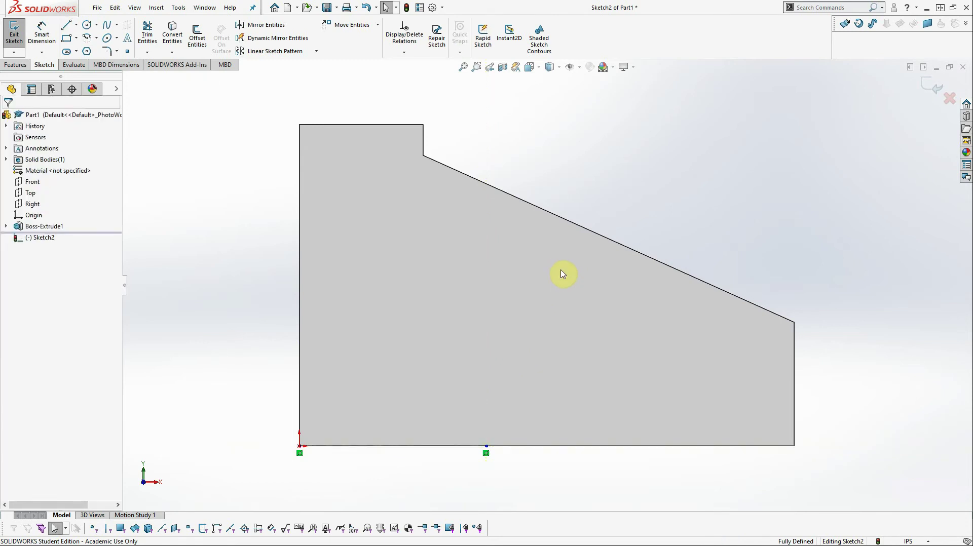
- Dimension the centerline on the face's bottom edge to 1.5 in with Smart Dimension
left_click(41, 35)
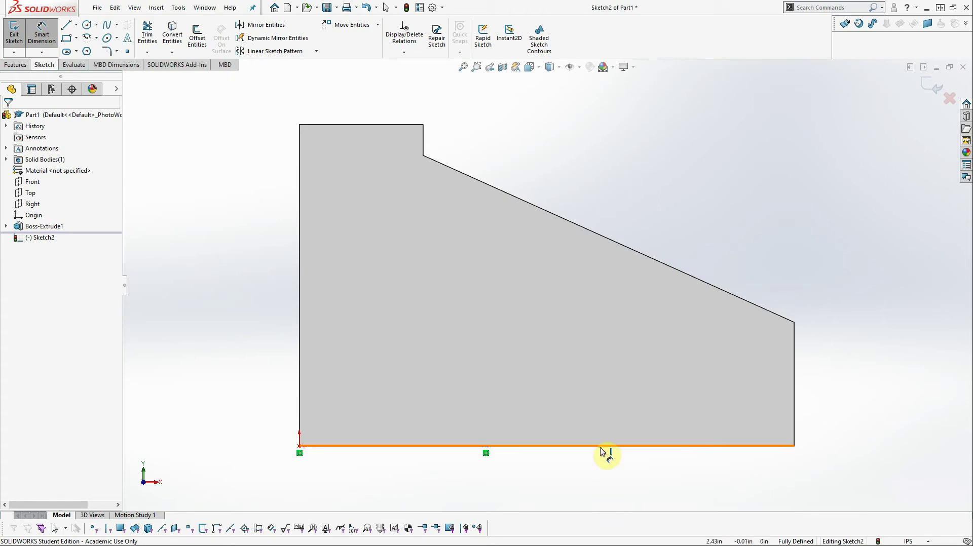
left_click(384, 448)
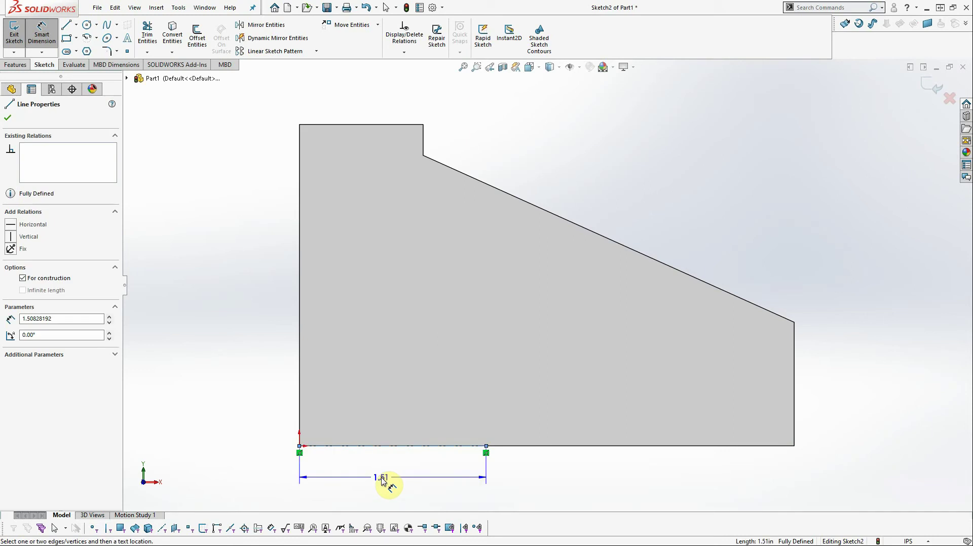
left_click(384, 481)
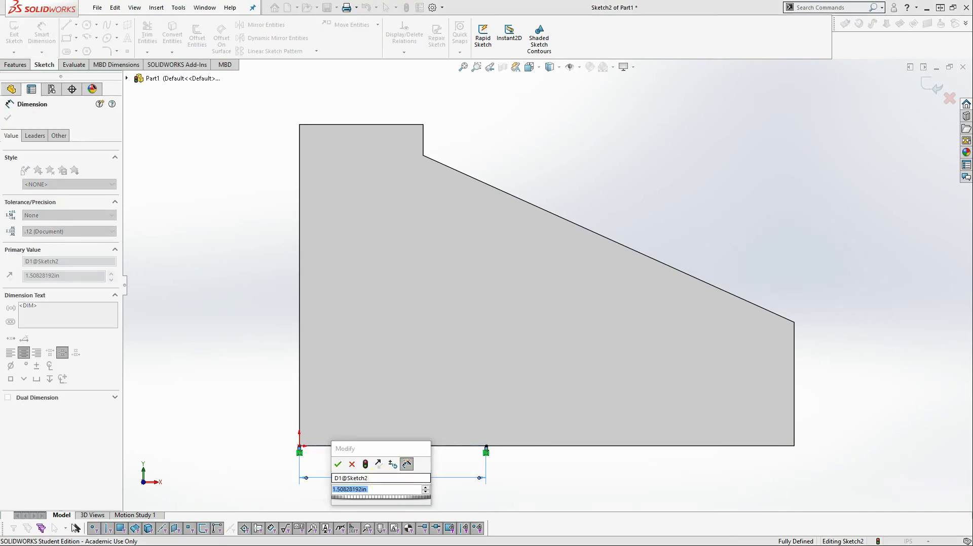
type("1.5")
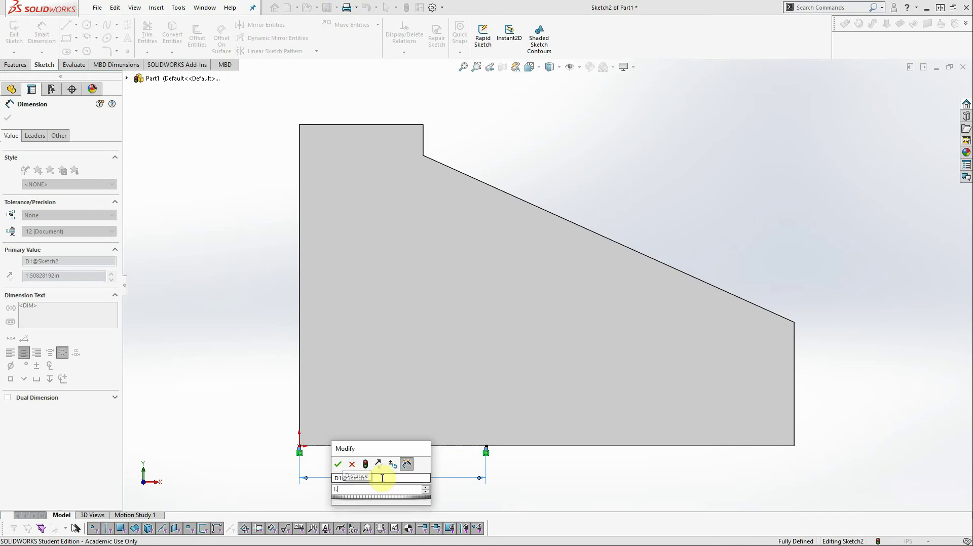
left_click(338, 464)
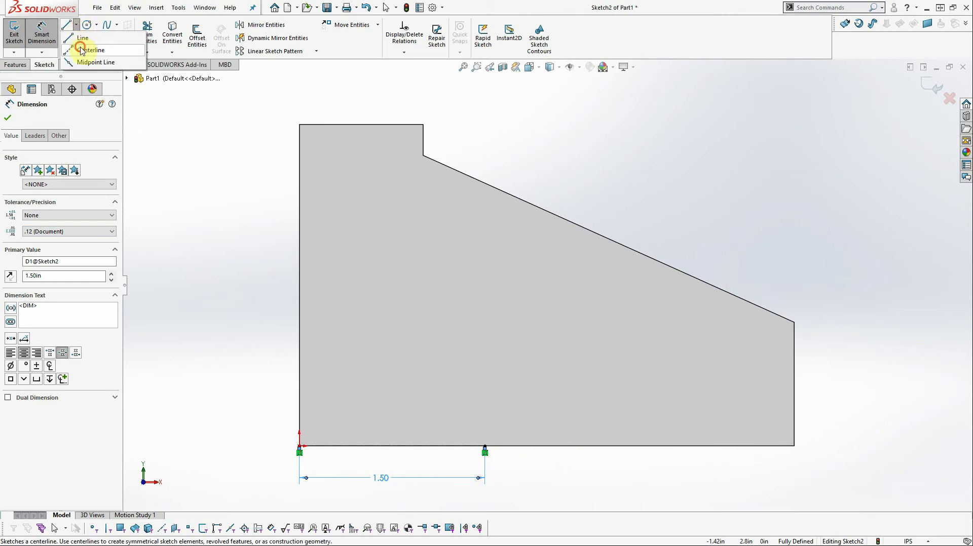
- Sketch a vertical centerline from the end of the 1.5 in centerline up to the sloped edge, and exit the sketch
left_click(81, 54)
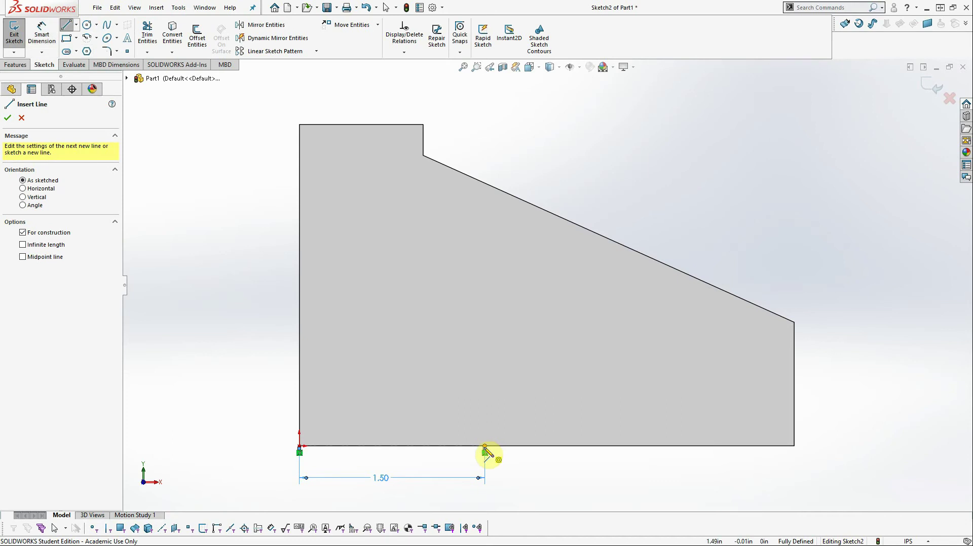
left_click(485, 447)
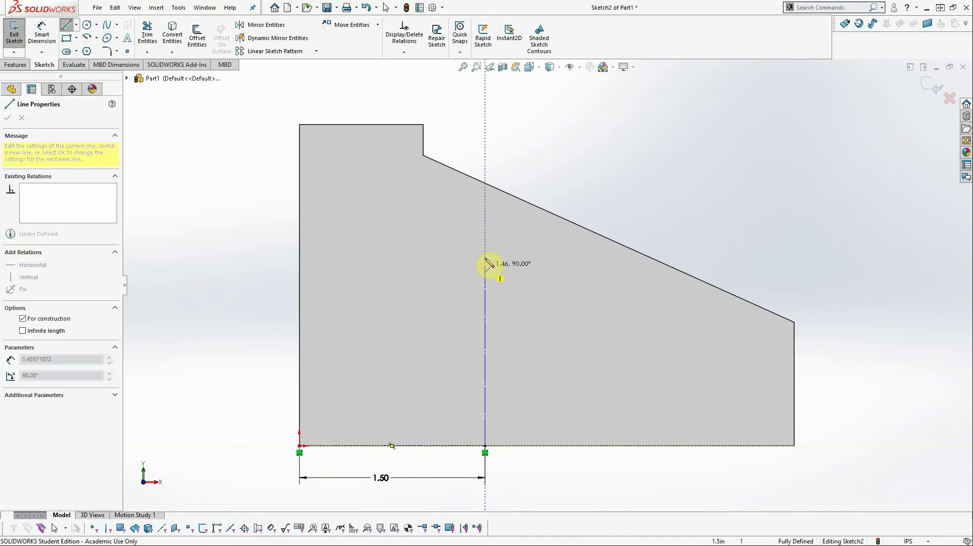
left_click(485, 185)
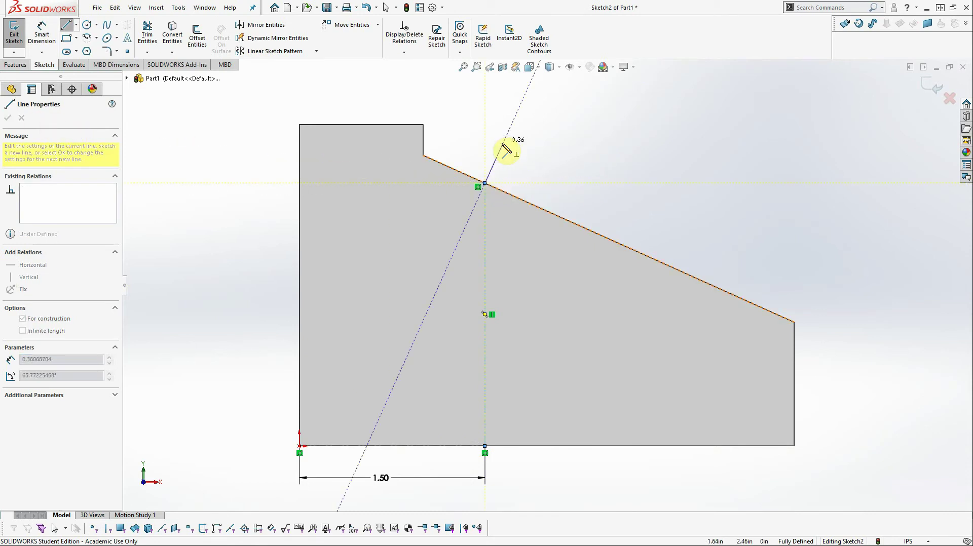
key("Escape")
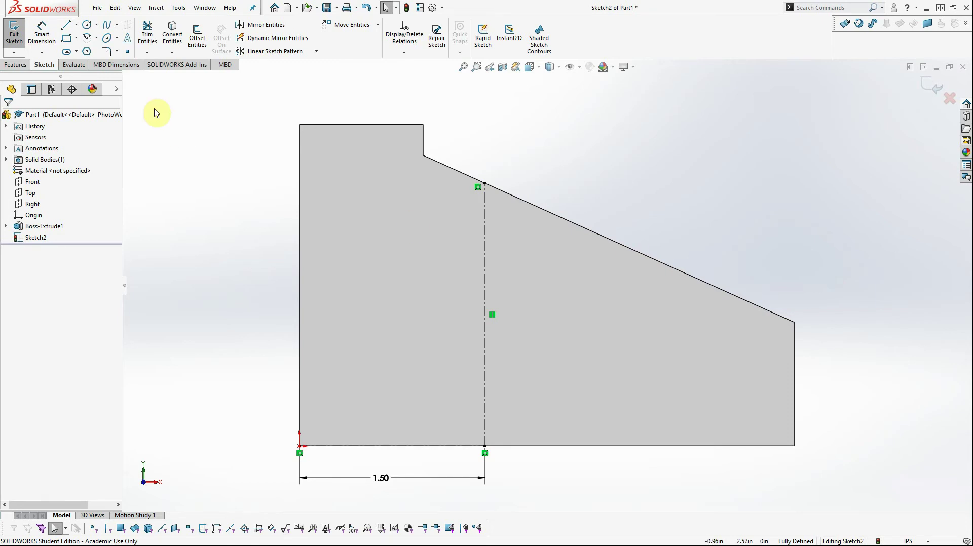
left_click(14, 37)
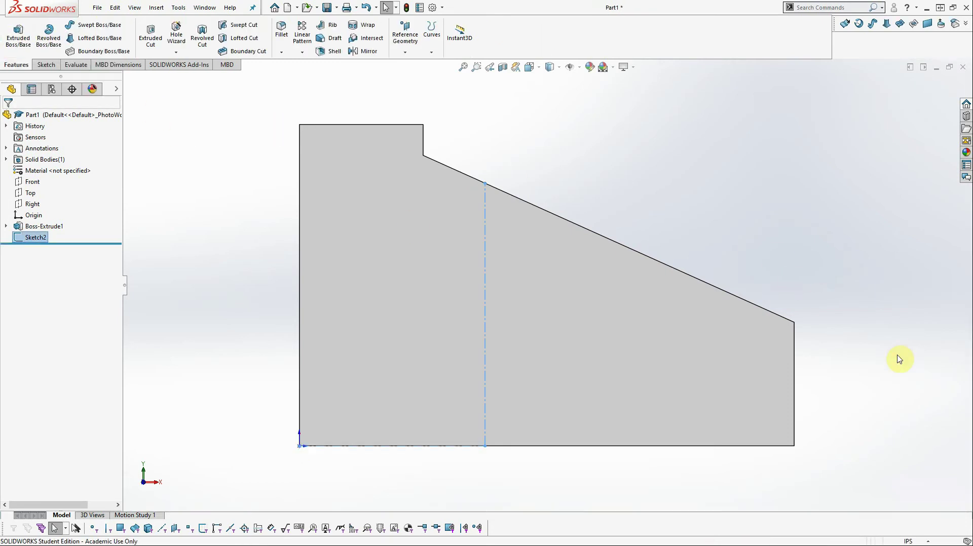
middle_click_drag(902, 315, 852, 336)
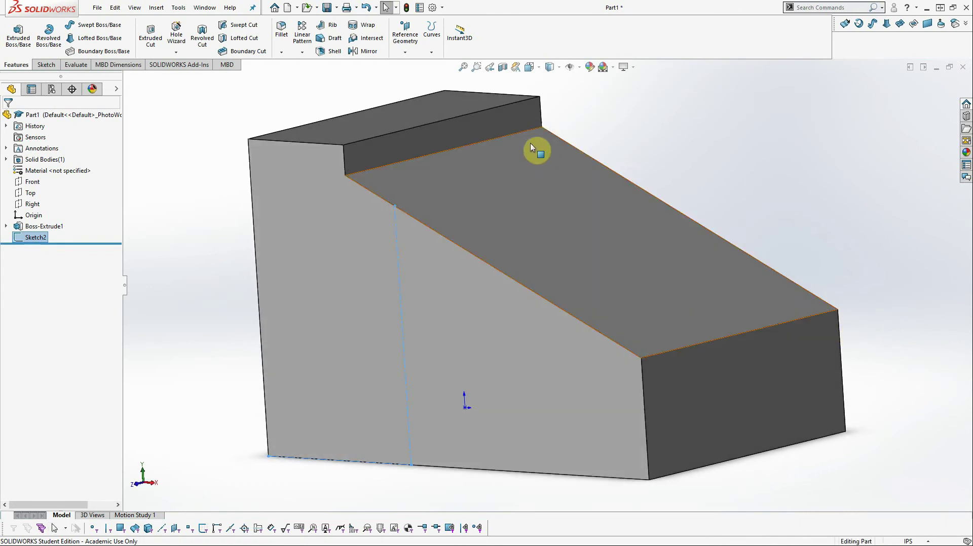
left_click(407, 53)
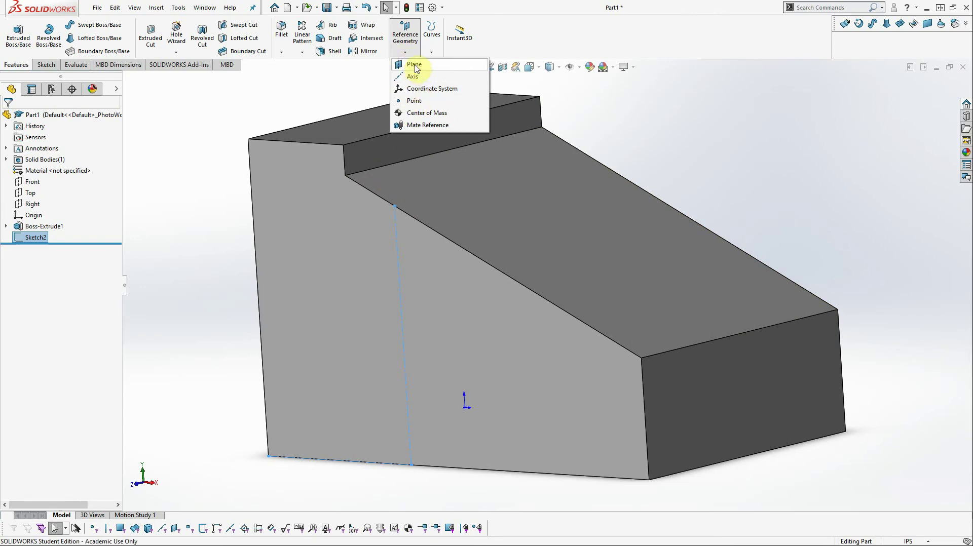
left_click(414, 100)
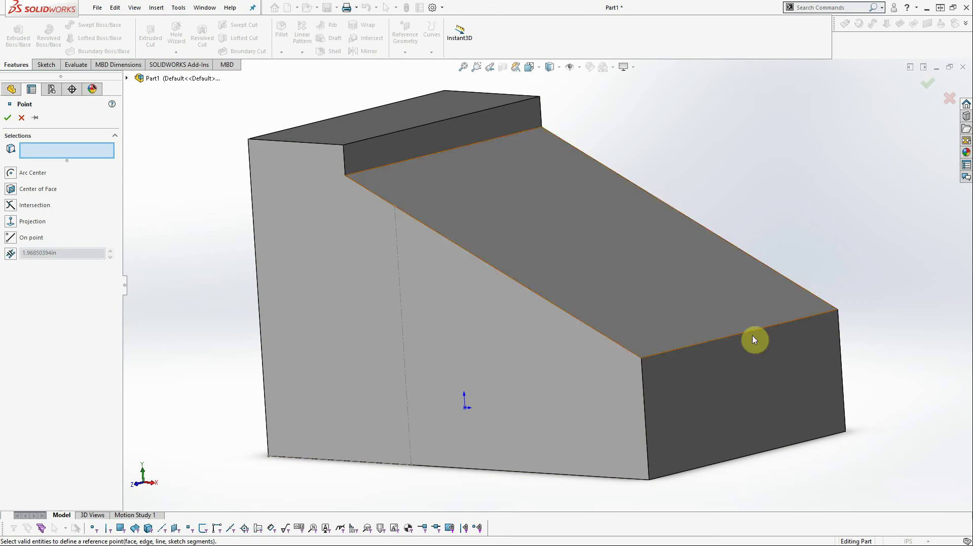
left_click(22, 117)
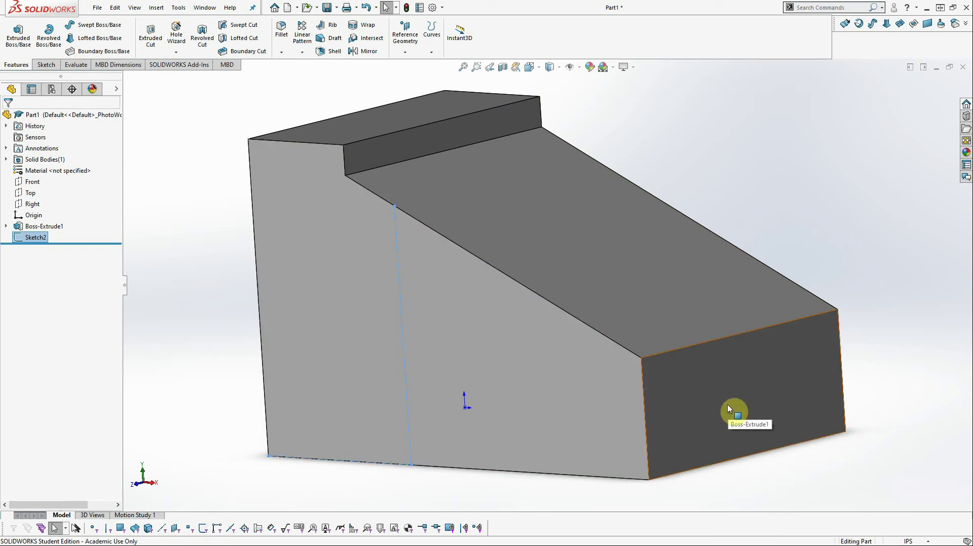
left_click(46, 66)
left_click(12, 38)
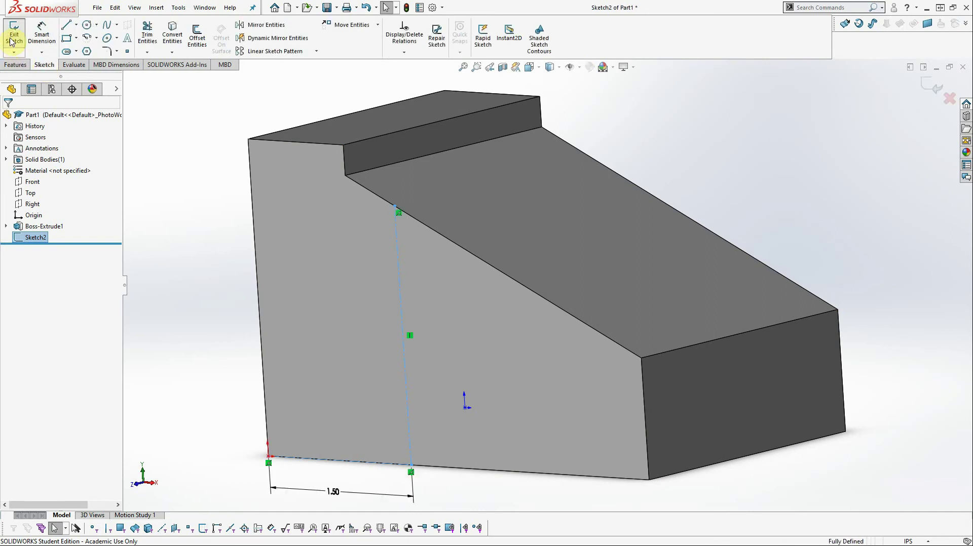
left_click(15, 32)
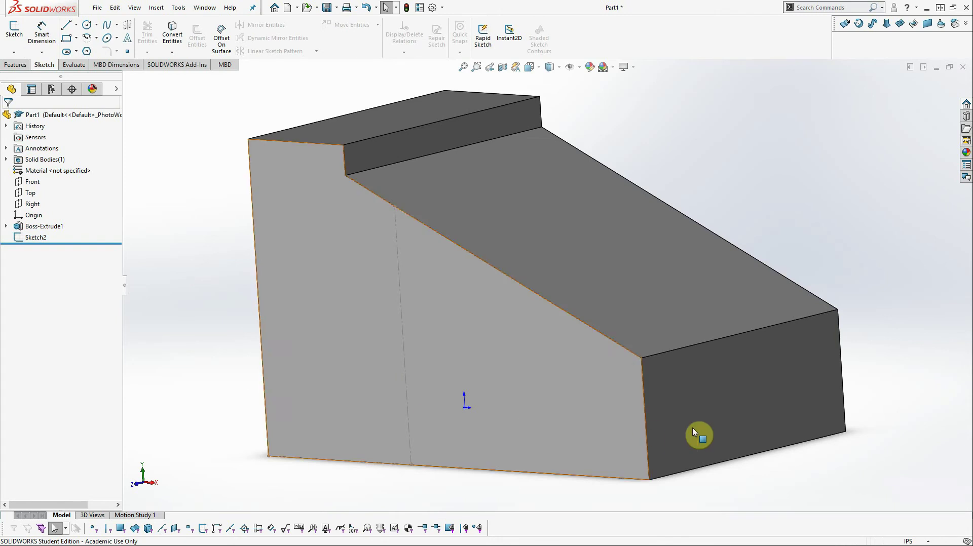
- Start a sketch on the block's short vertical end face below the slope, viewed normal to it
left_click(749, 412)
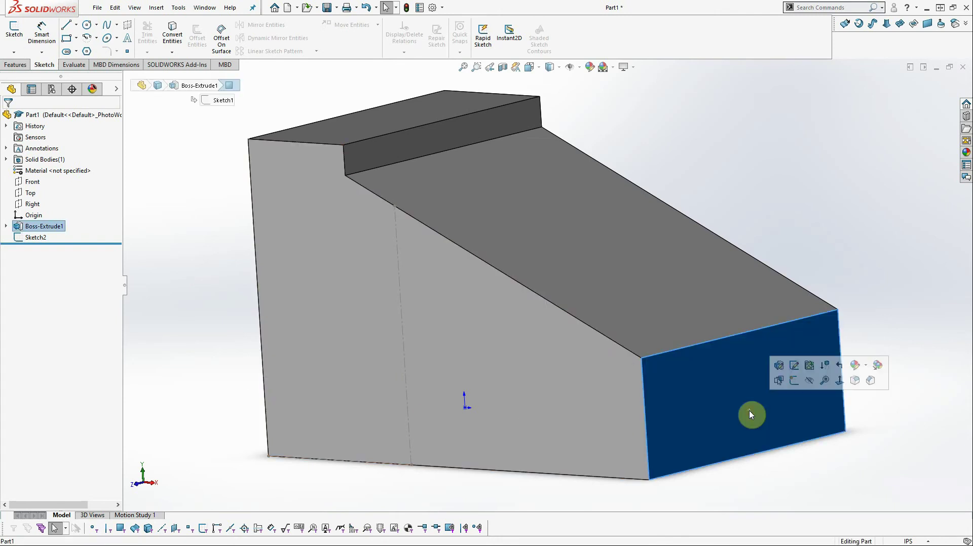
left_click(792, 384)
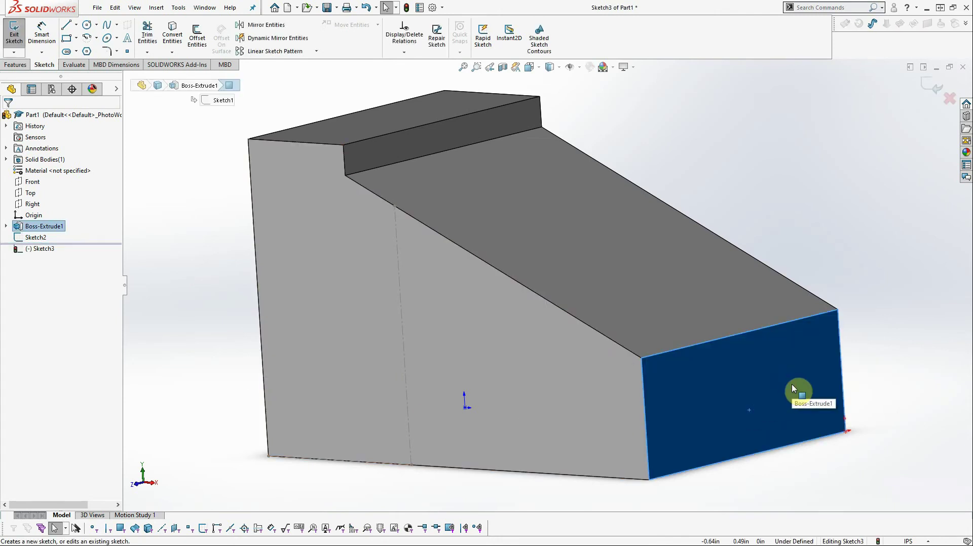
right_click(38, 251)
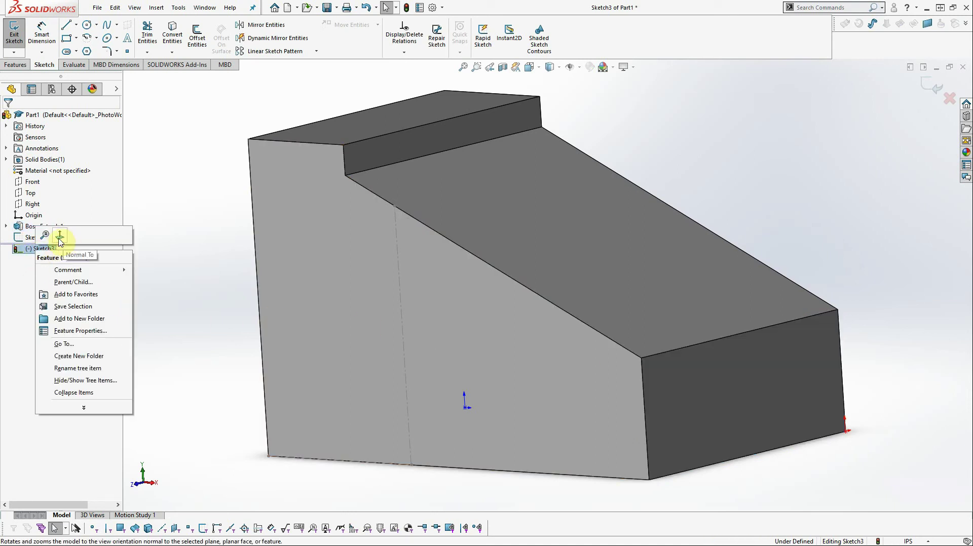
left_click(59, 240)
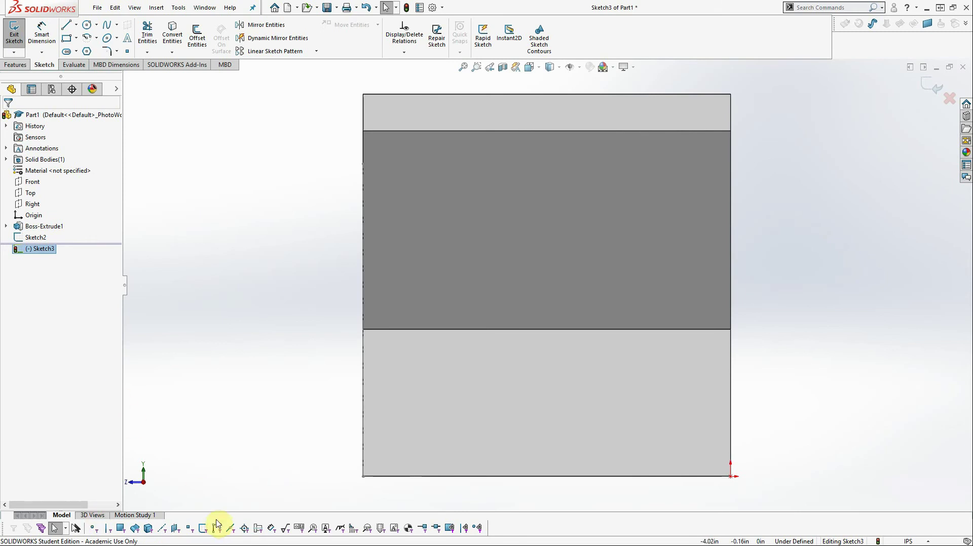
- Check the browser's quiz drawing, return to SOLIDWORKS, and sketch a centerline about 0.48 in long from the origin along the end face's bottom edge
key("alt+Tab")
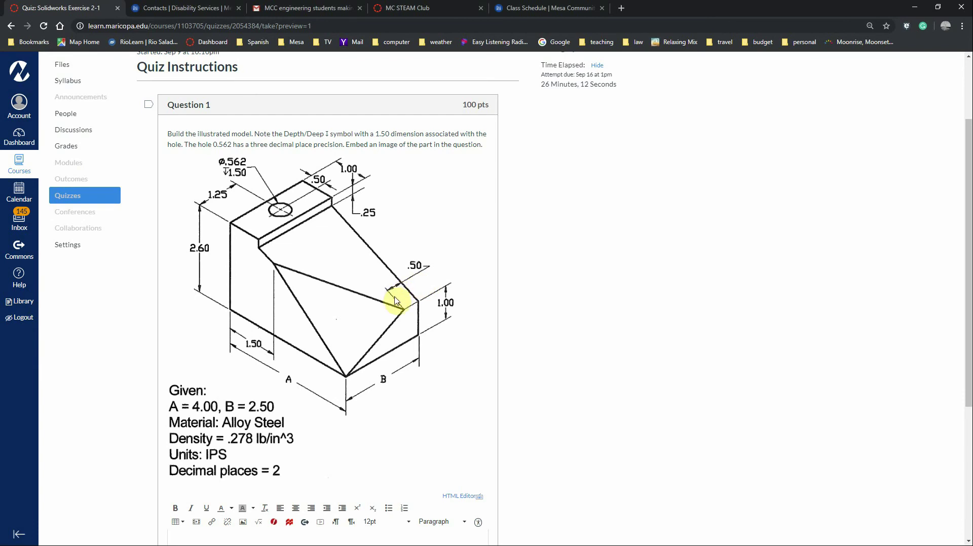
key("alt+Tab")
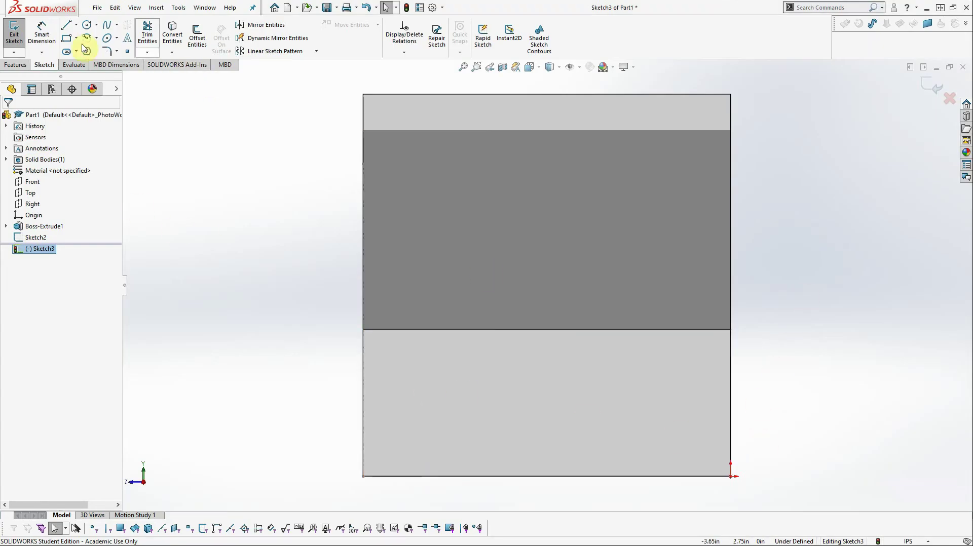
left_click(76, 25)
left_click(81, 47)
left_click(731, 477)
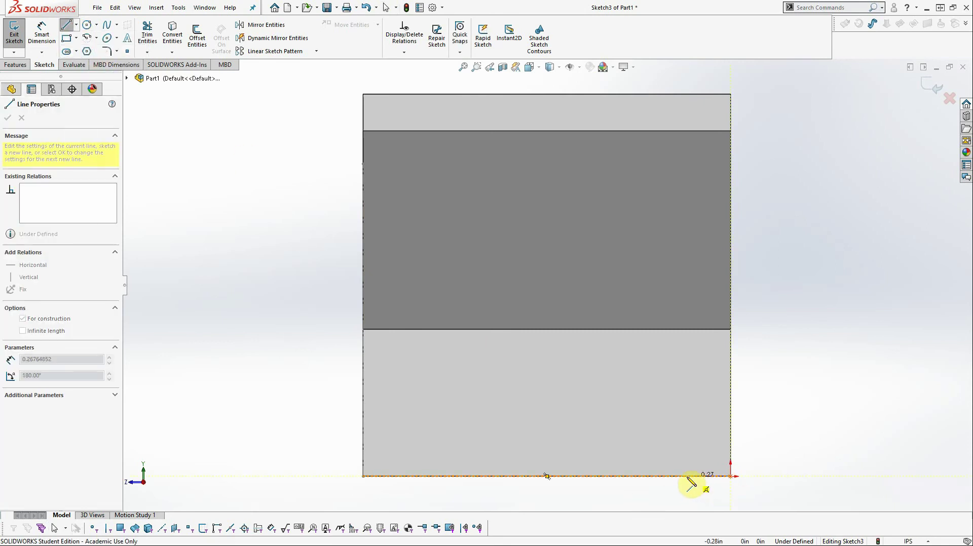
left_click(659, 477)
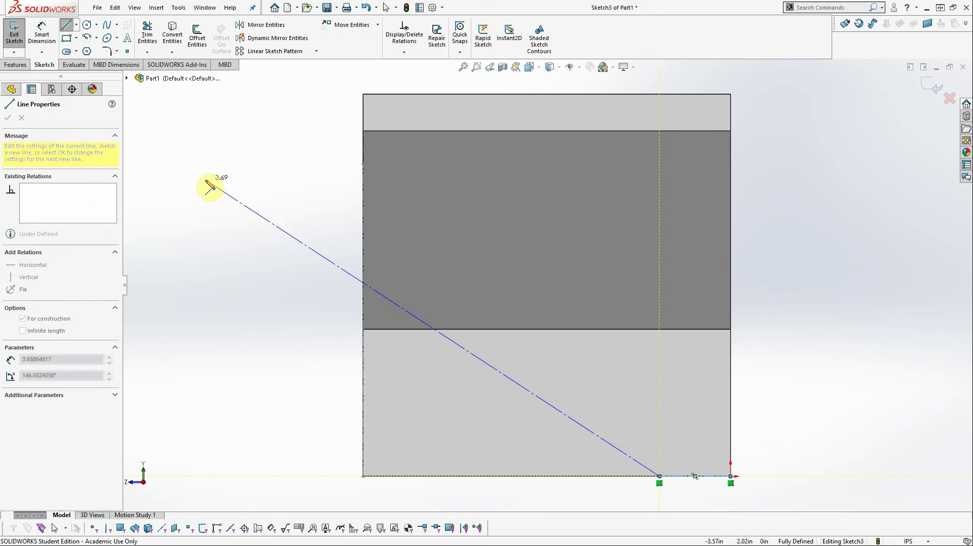
key("Escape")
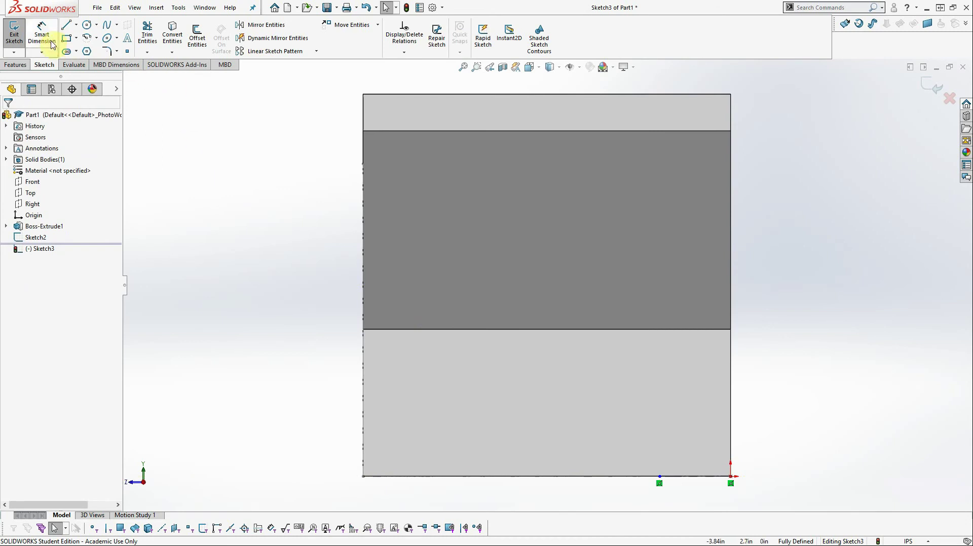
- Dimension the centerline on the end face's bottom edge to 0.5 in with Smart Dimension
left_click(42, 31)
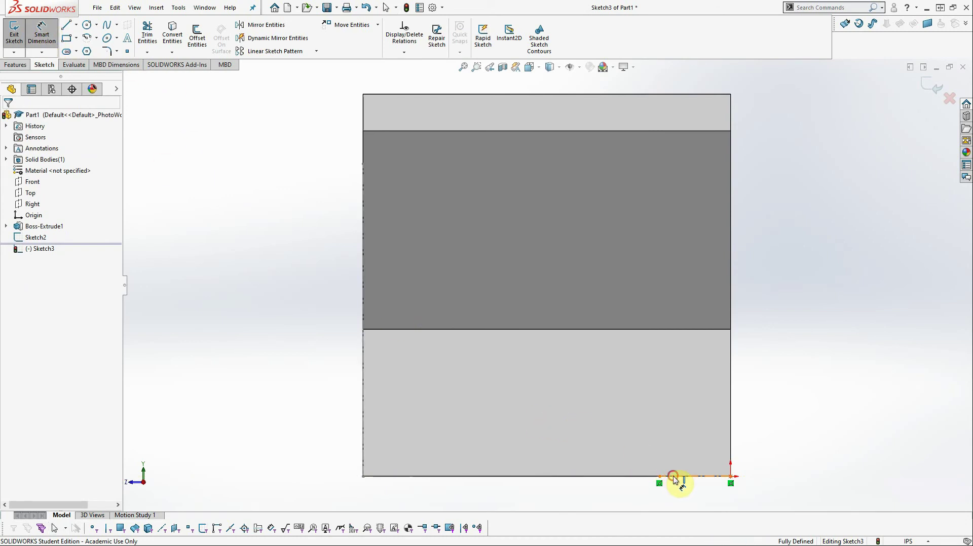
left_click(678, 488)
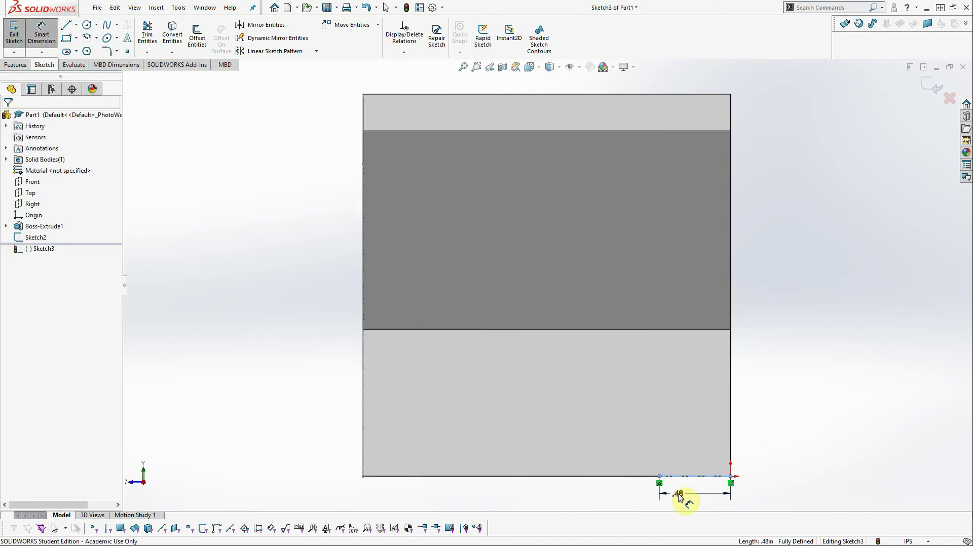
left_click(679, 497)
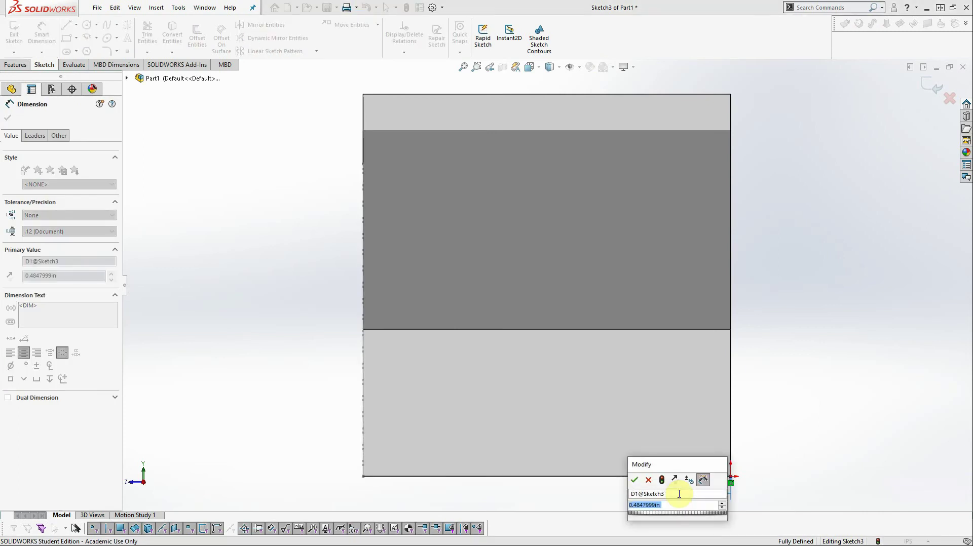
type(".5")
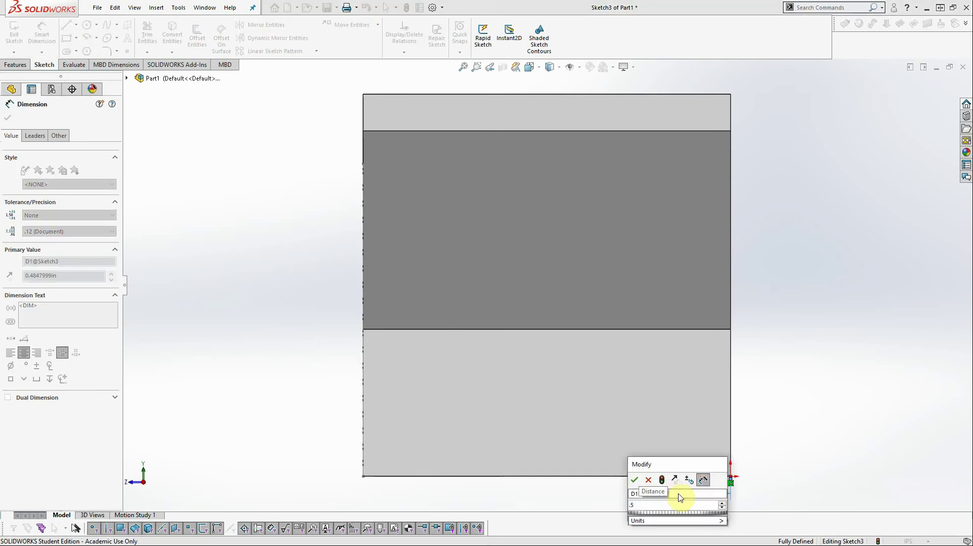
left_click(634, 480)
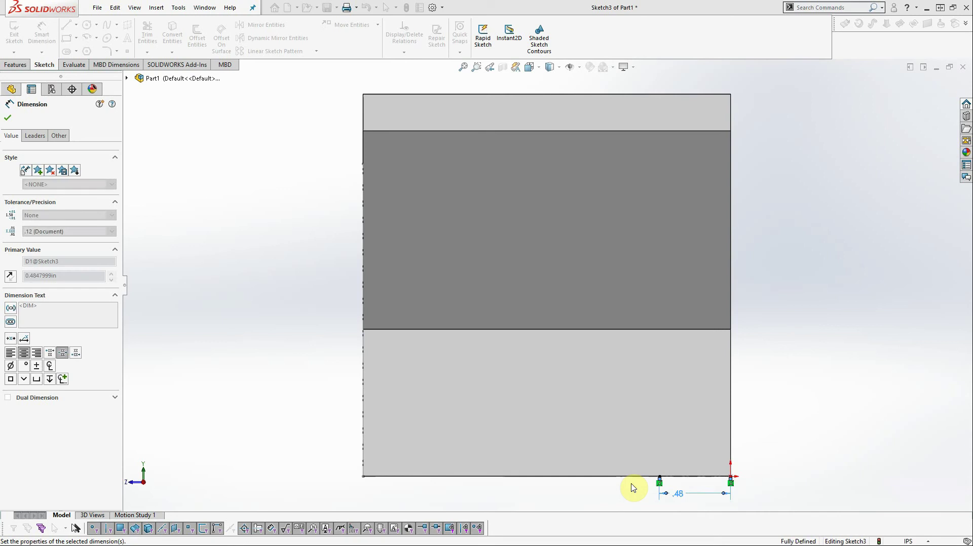
- Sketch a vertical centerline from the end of the 0.5 in centerline up to the end face's top edge
left_click(657, 477)
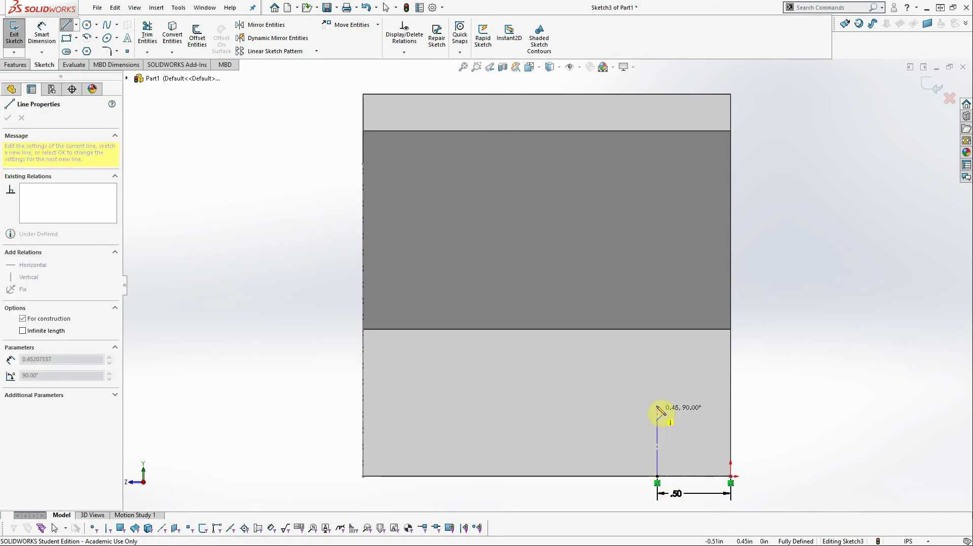
left_click(658, 330)
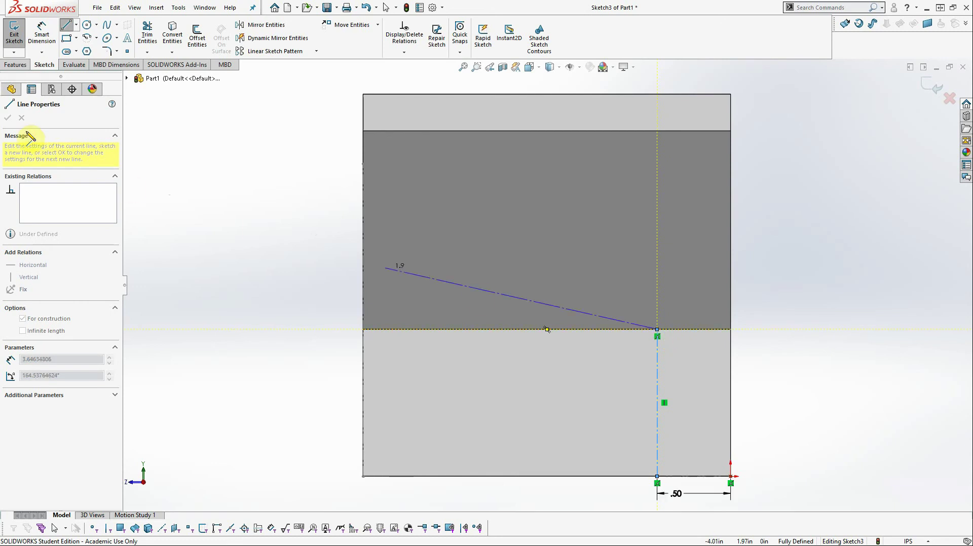
key("Escape")
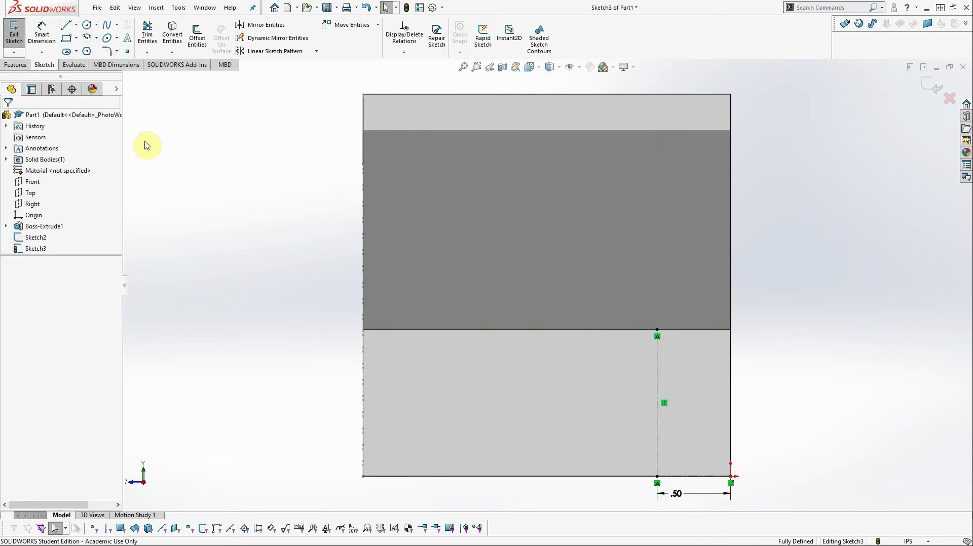
middle_click_drag(566, 427, 607, 435)
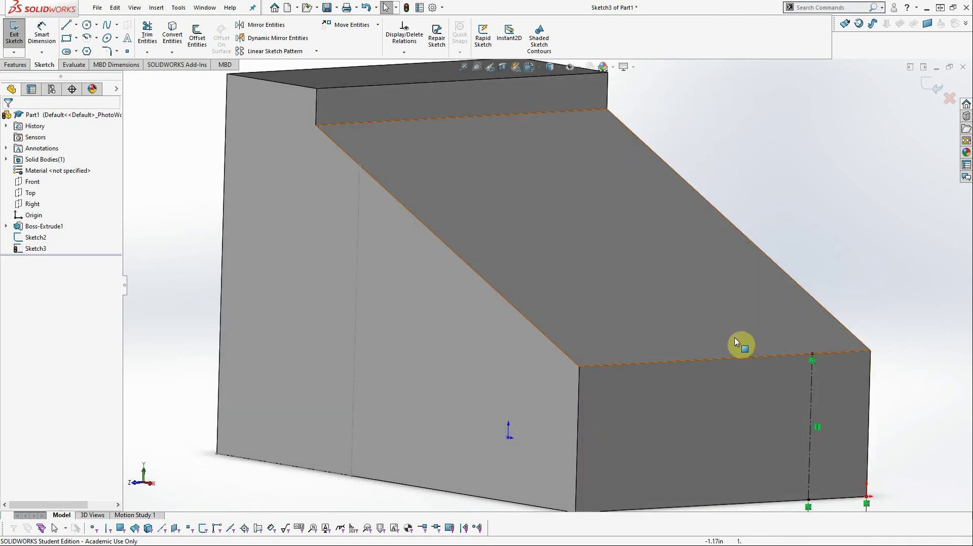
scroll(742, 324, "down", 2)
scroll(742, 323, "up", 3)
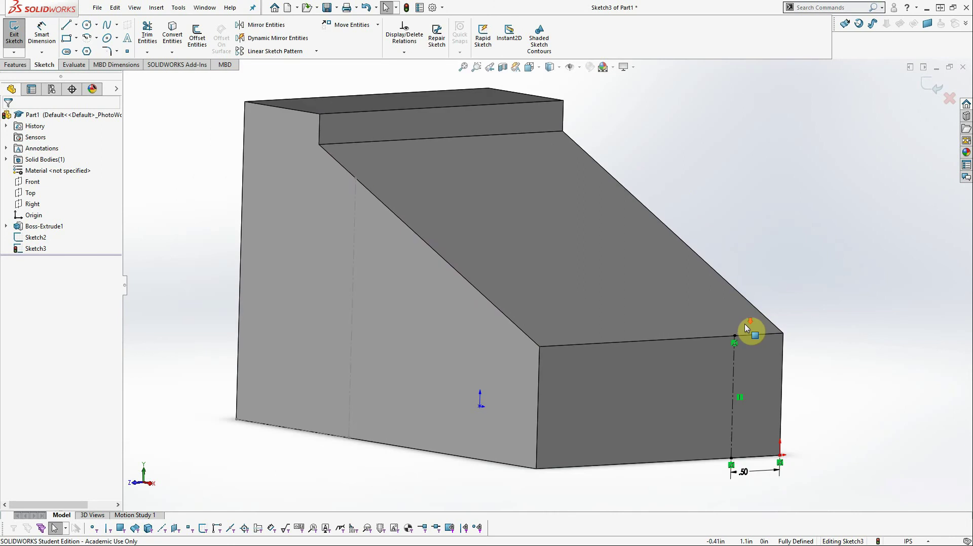
scroll(744, 324, "down", 2)
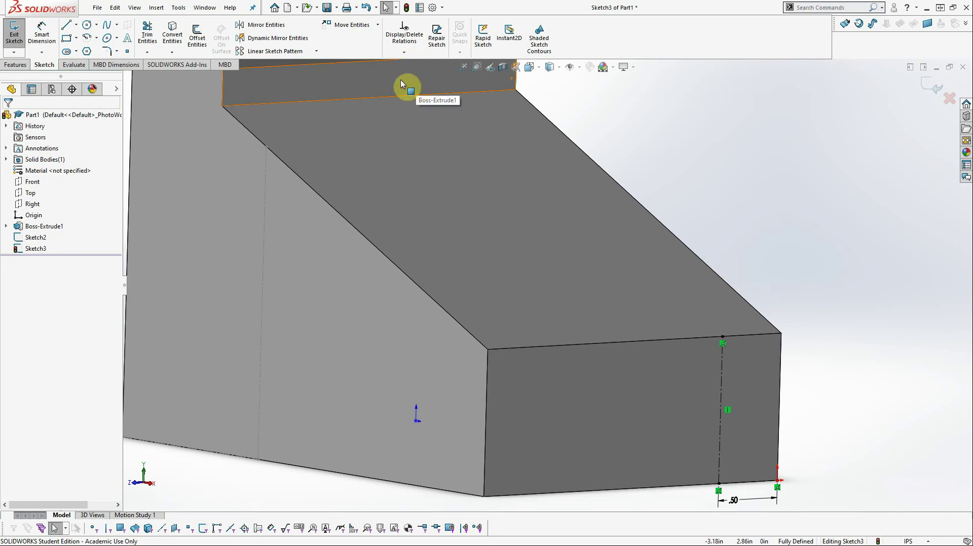
left_click(16, 65)
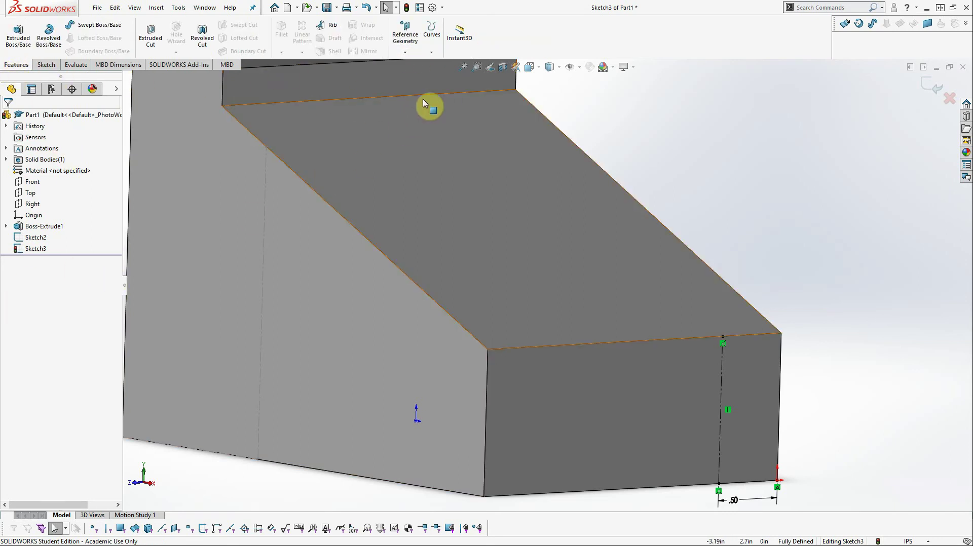
left_click(405, 52)
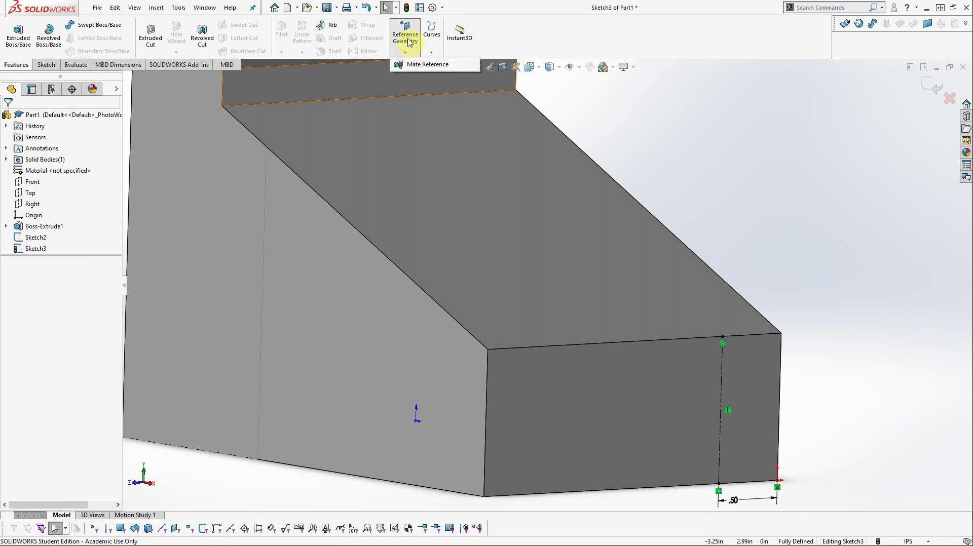
- Finish and exit the centerline sketch on the end face
left_click(40, 251)
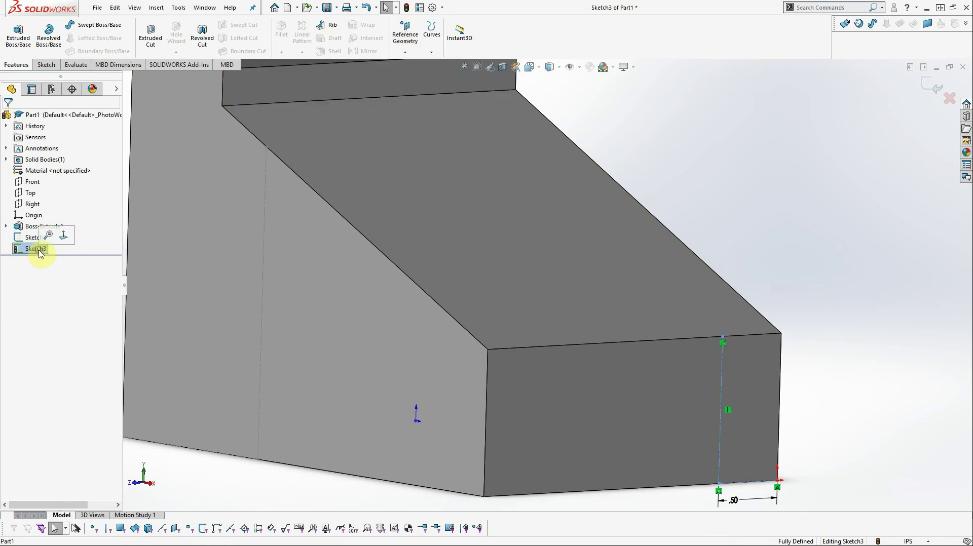
left_click(46, 65)
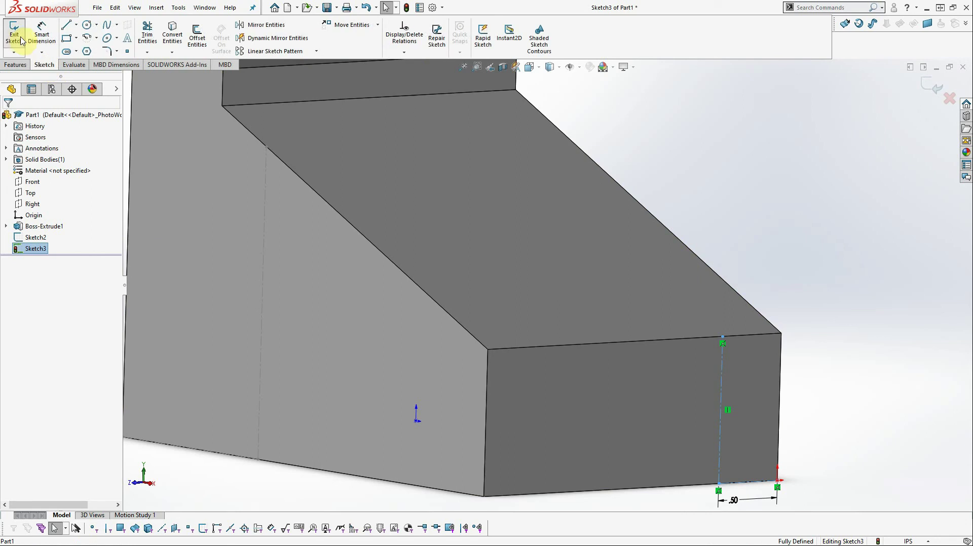
left_click(15, 35)
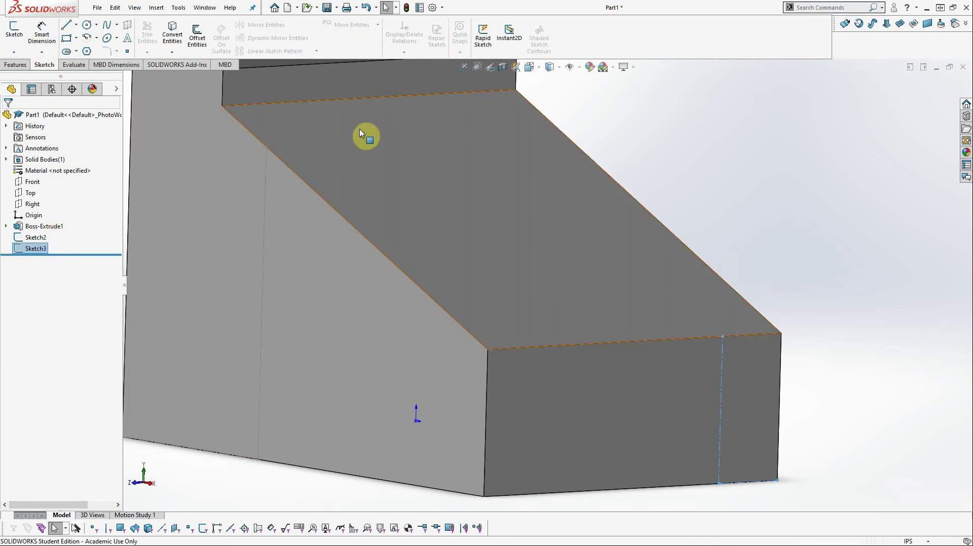
- Create a reference plane through the side centerline's upper endpoint, the block's bottom front corner and the end-face centerline's upper endpoint
left_click(15, 64)
left_click(405, 51)
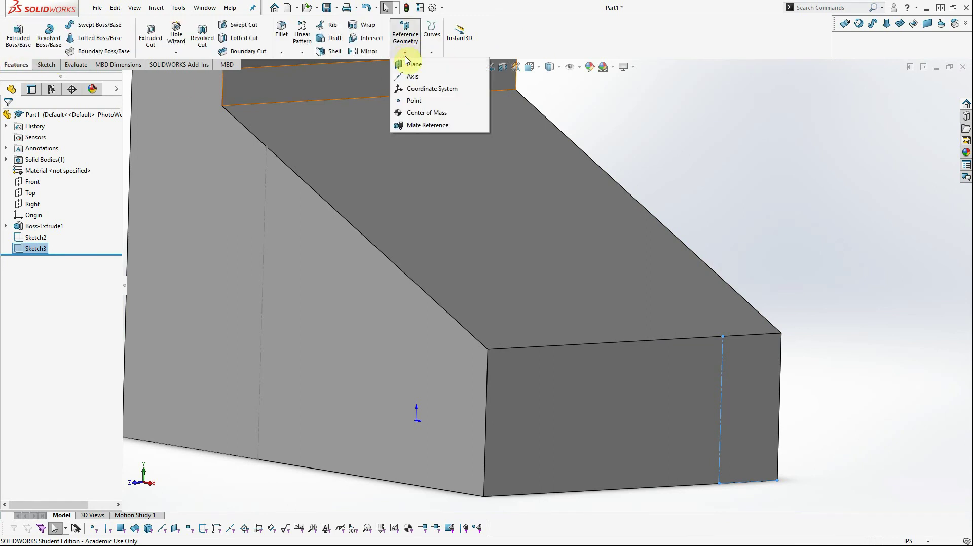
left_click(412, 63)
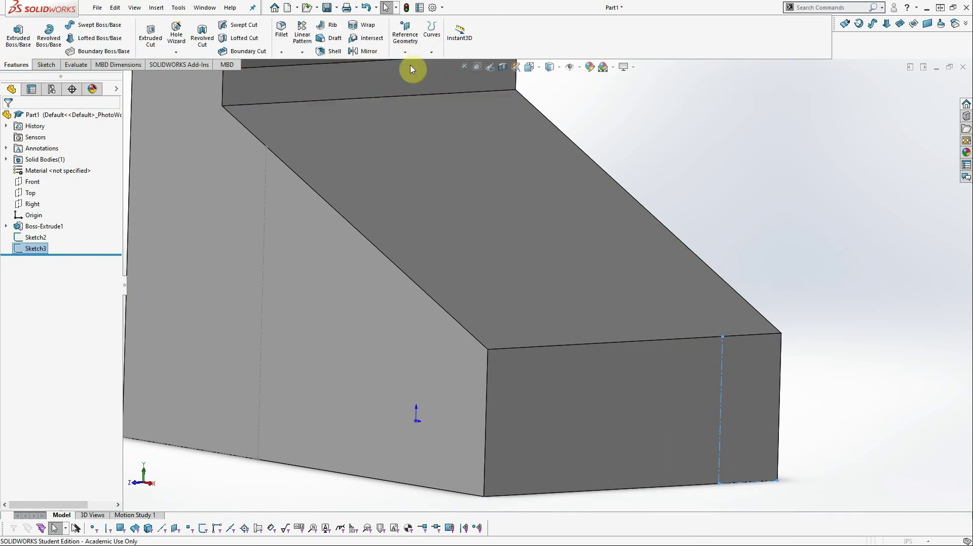
left_click(266, 148)
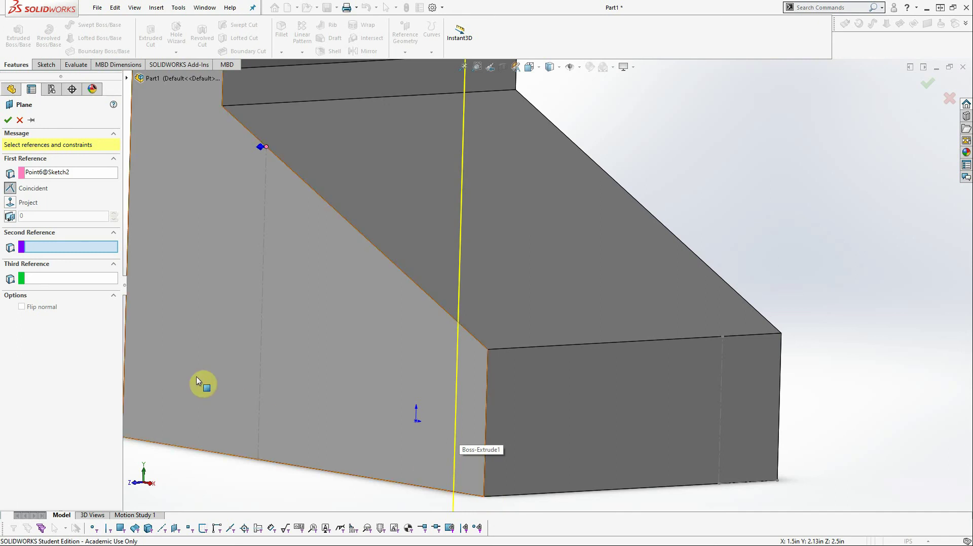
left_click(485, 498)
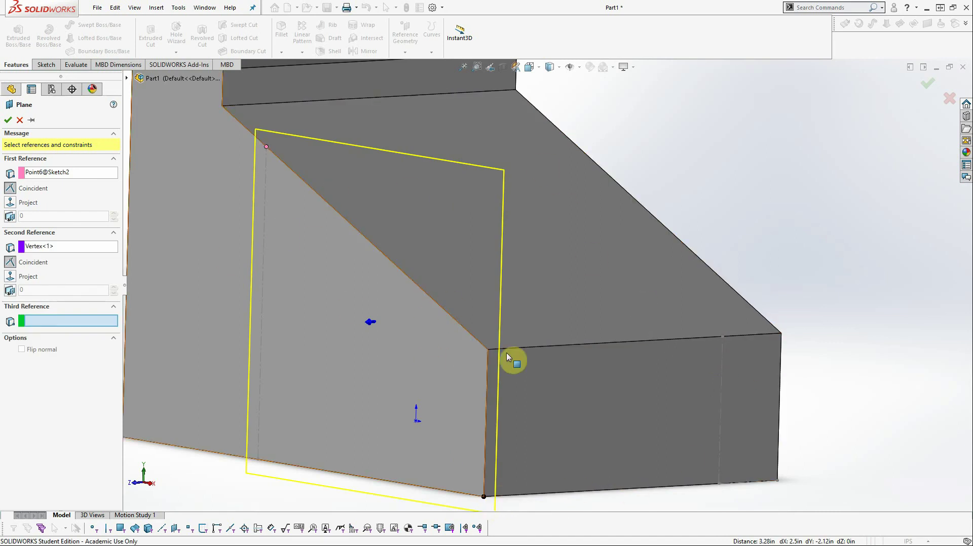
left_click(722, 336)
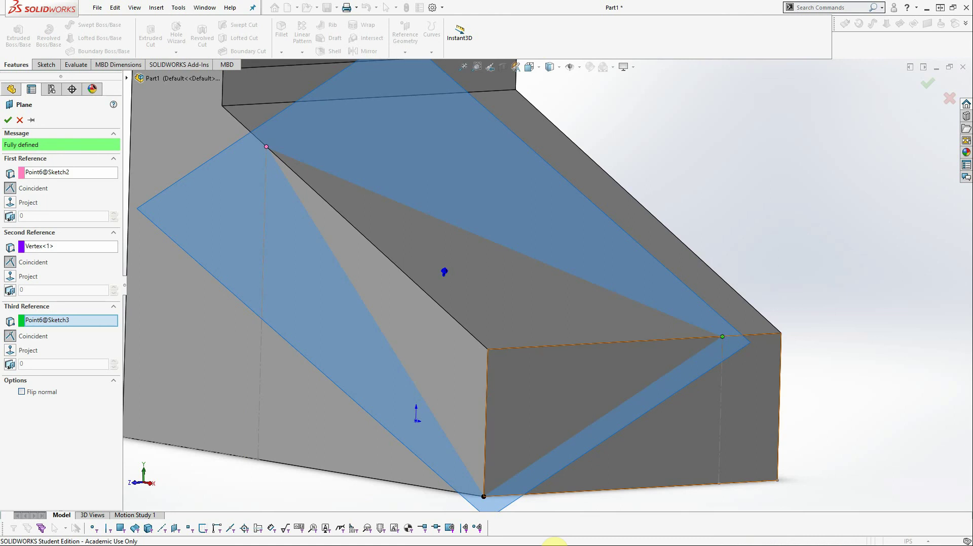
left_click(9, 120)
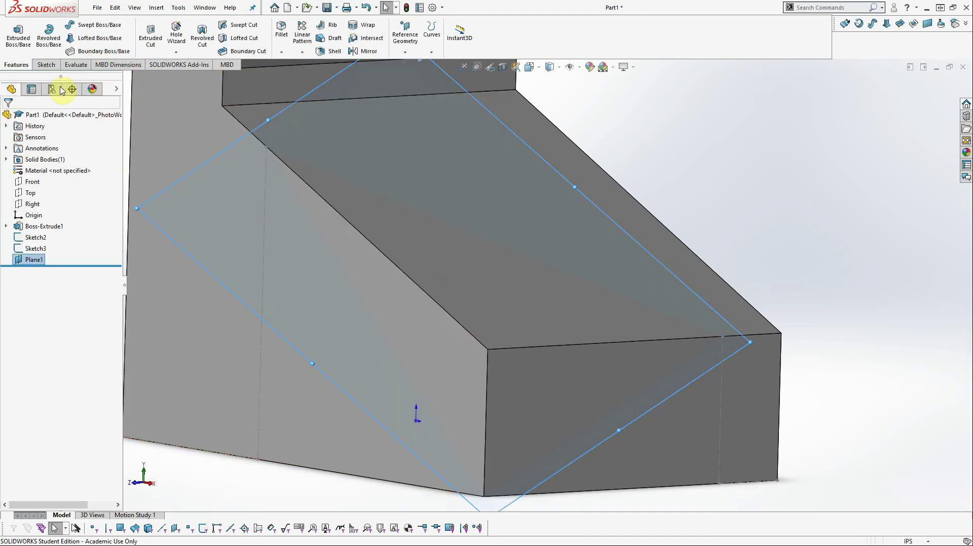
- Sketch a closed triangle on the new angled plane with the Line tool, joining the three points that define the plane
left_click(46, 64)
left_click(21, 40)
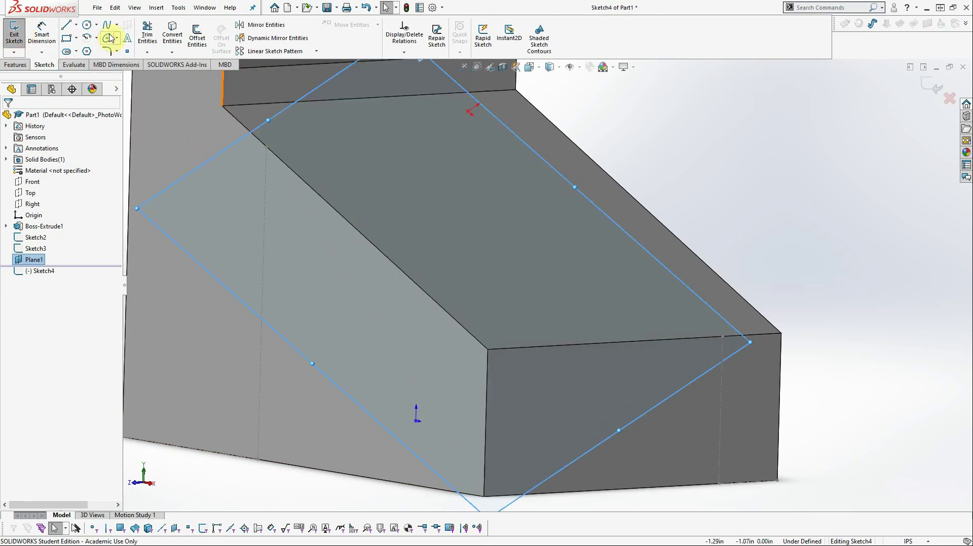
left_click(69, 28)
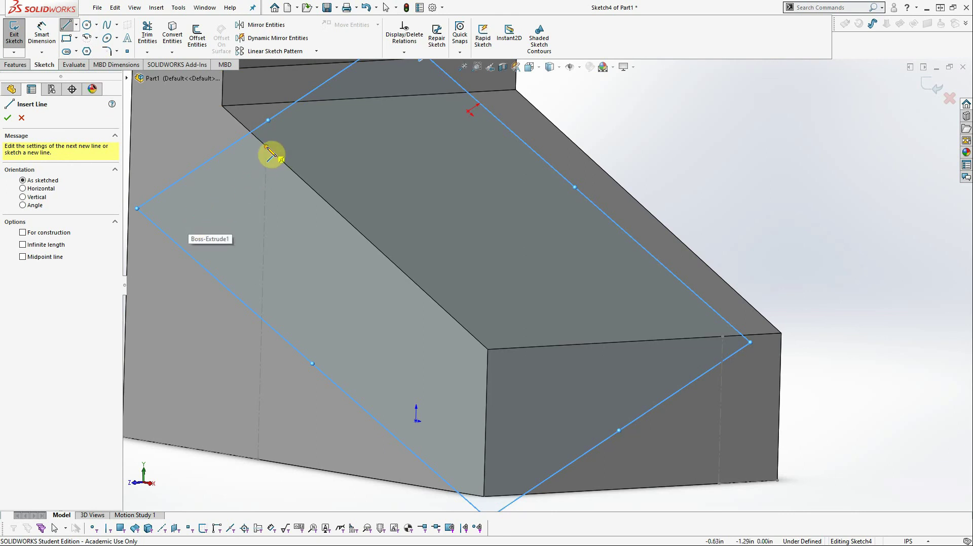
mouse_move(267, 147)
left_mouse_down()
mouse_move(332, 326)
mouse_move(487, 504)
left_mouse_up()
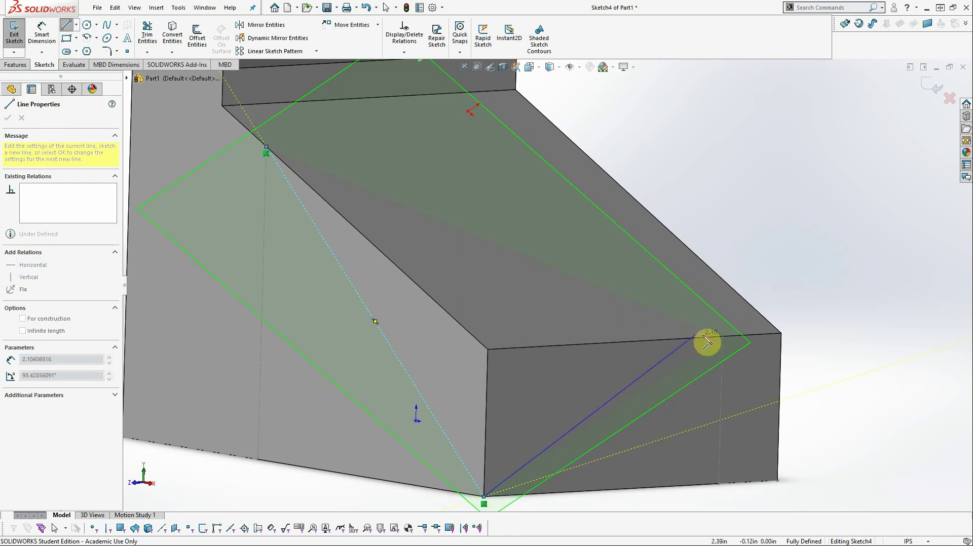
left_click(722, 338)
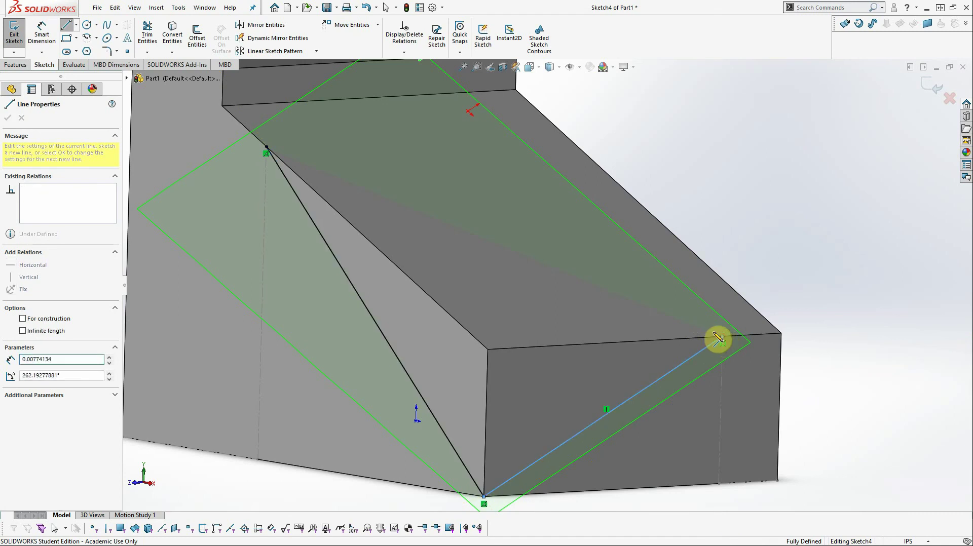
left_click(267, 150)
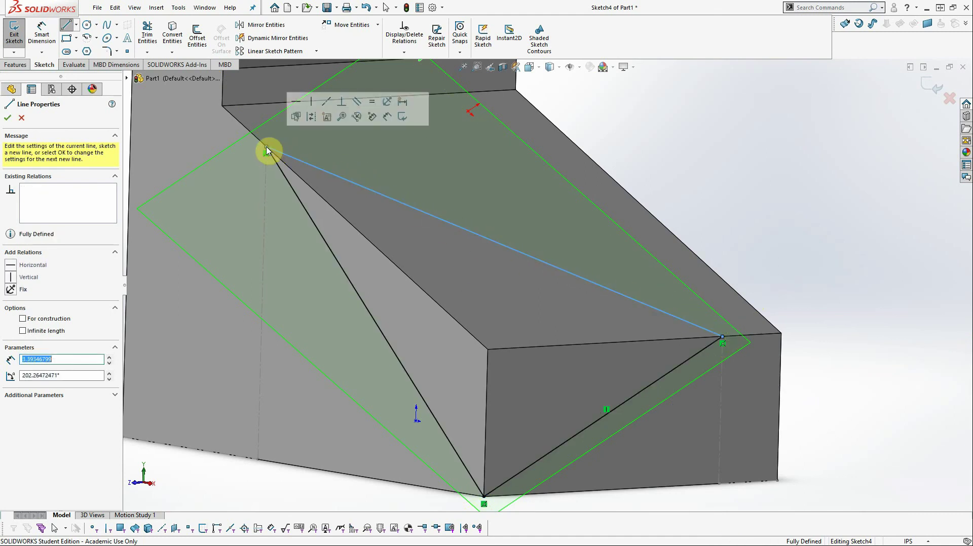
left_click(8, 119)
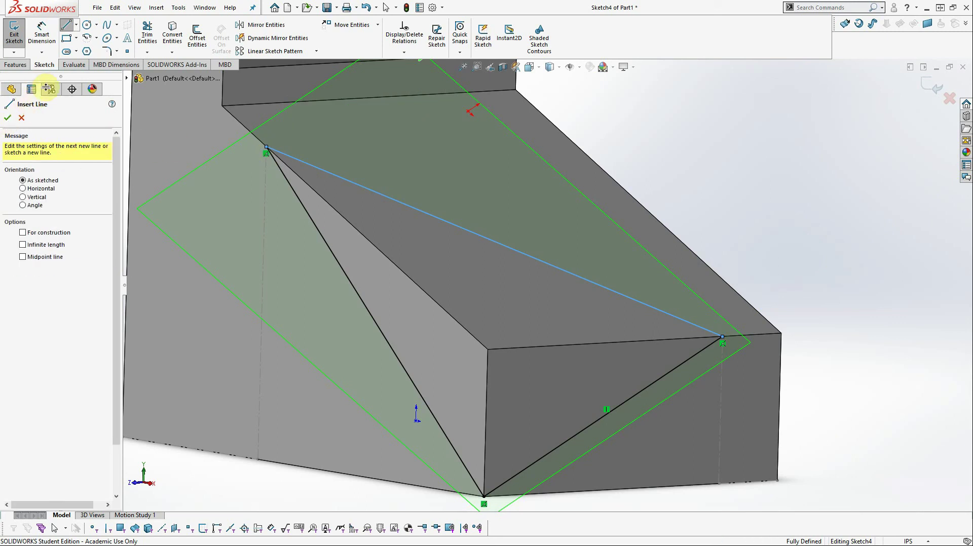
- Cut off the block's corner with a 2.50 in blind Extruded Cut of the triangle, reversed to run outward through the corner
left_click(14, 66)
left_click(151, 34)
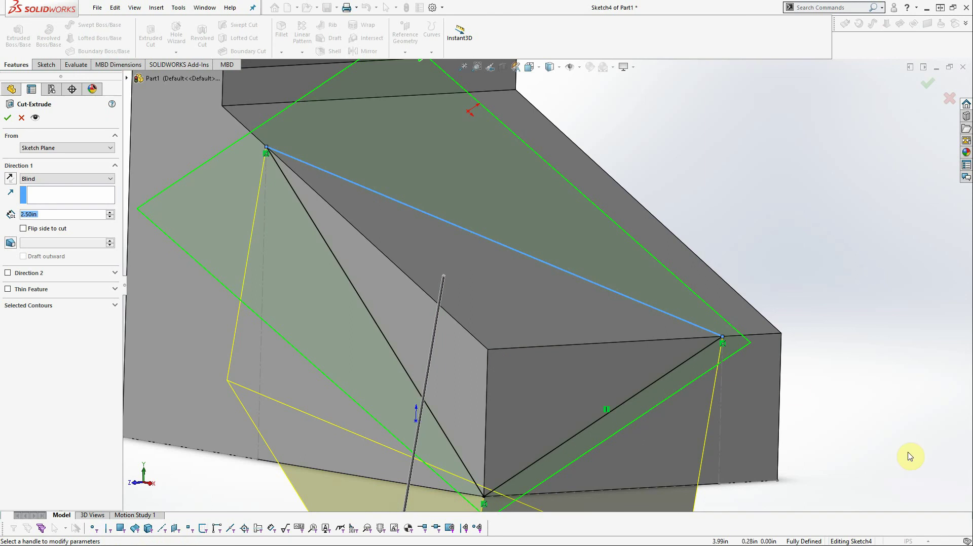
middle_click_drag(902, 456, 863, 396)
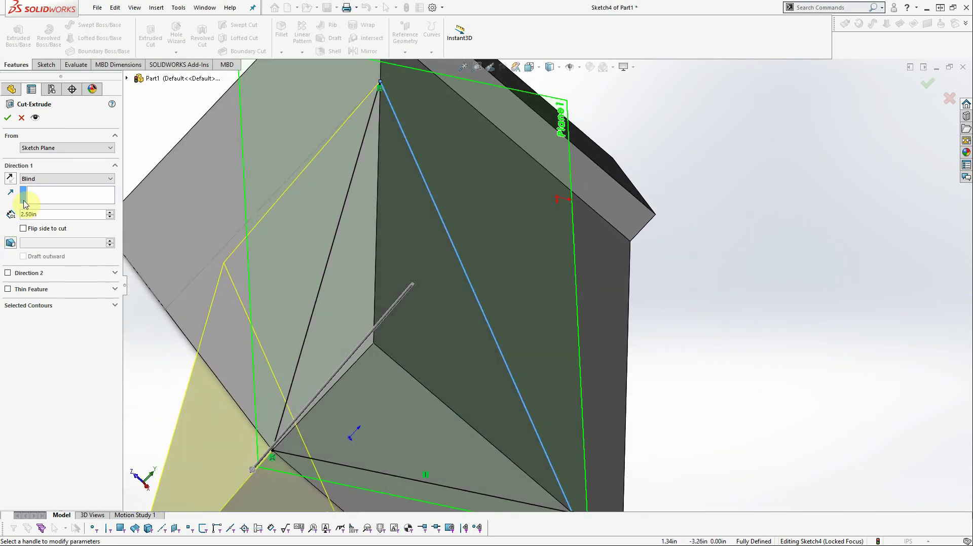
left_click(9, 178)
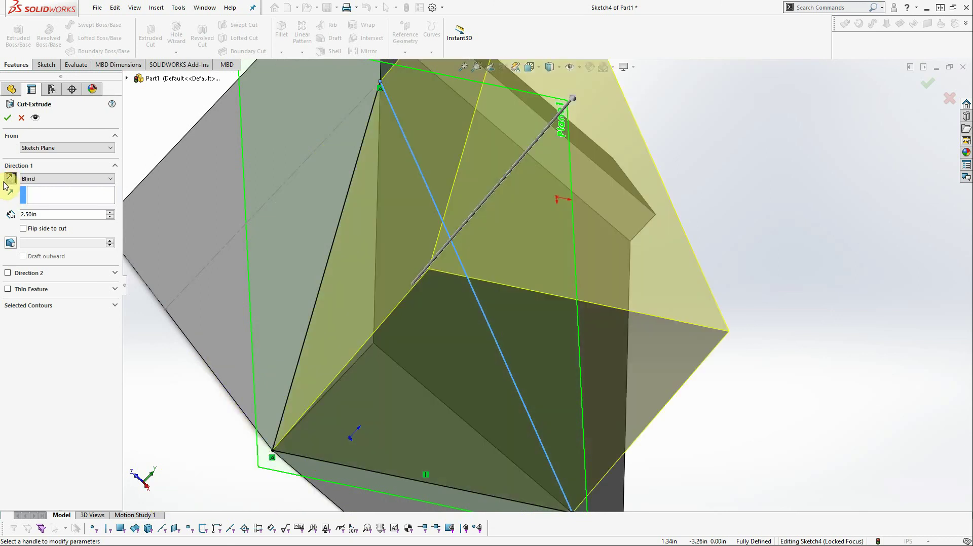
middle_click_drag(677, 380, 710, 378)
left_click(7, 118)
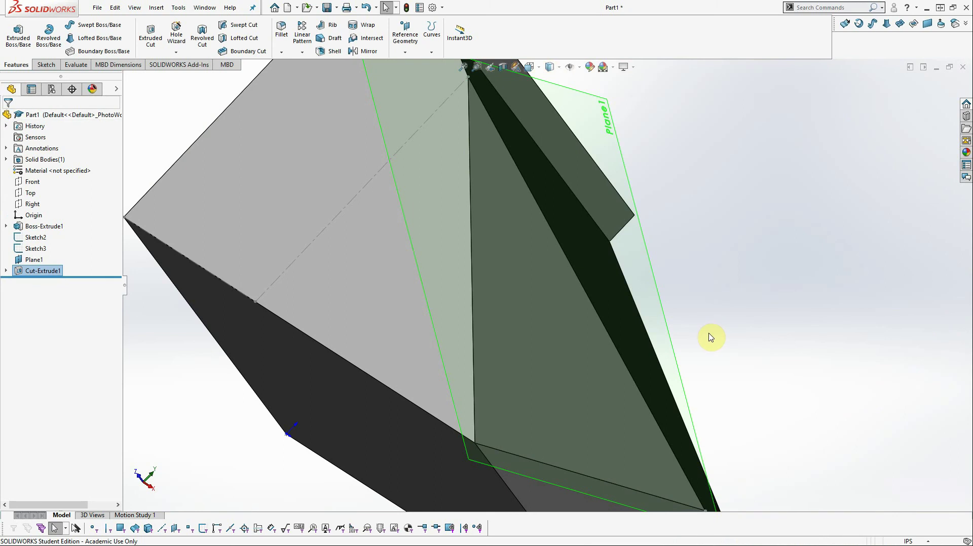
- Show the cut part in the isometric view and clear the selection
key("space")
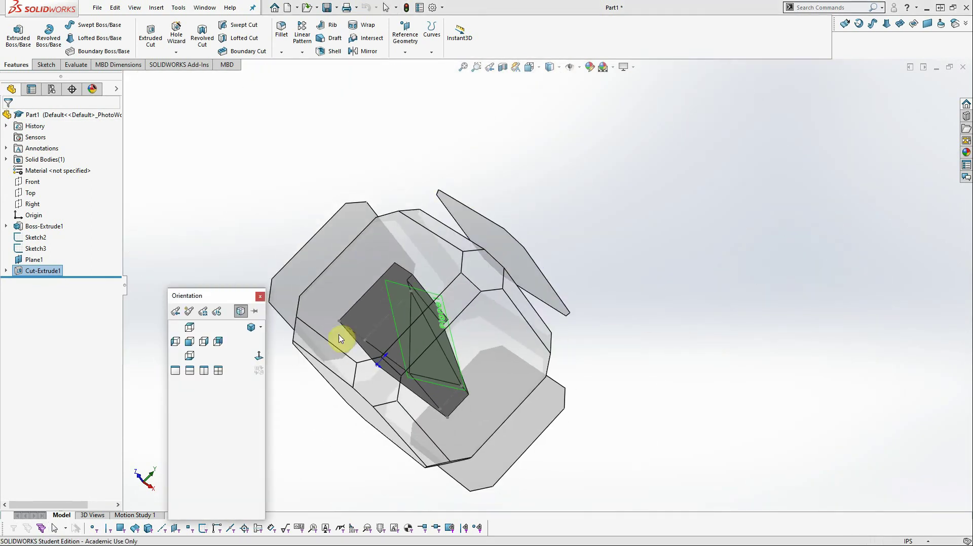
left_click(252, 328)
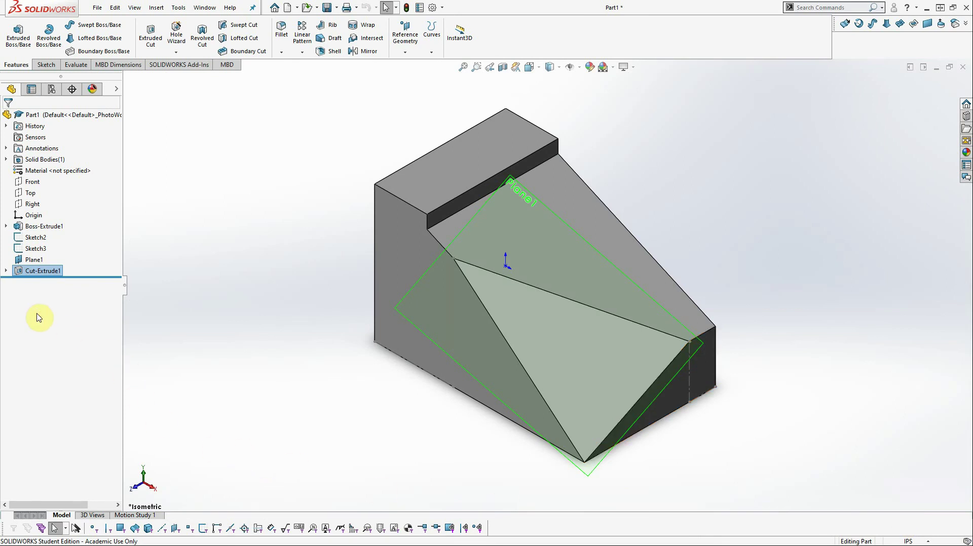
left_click(182, 289)
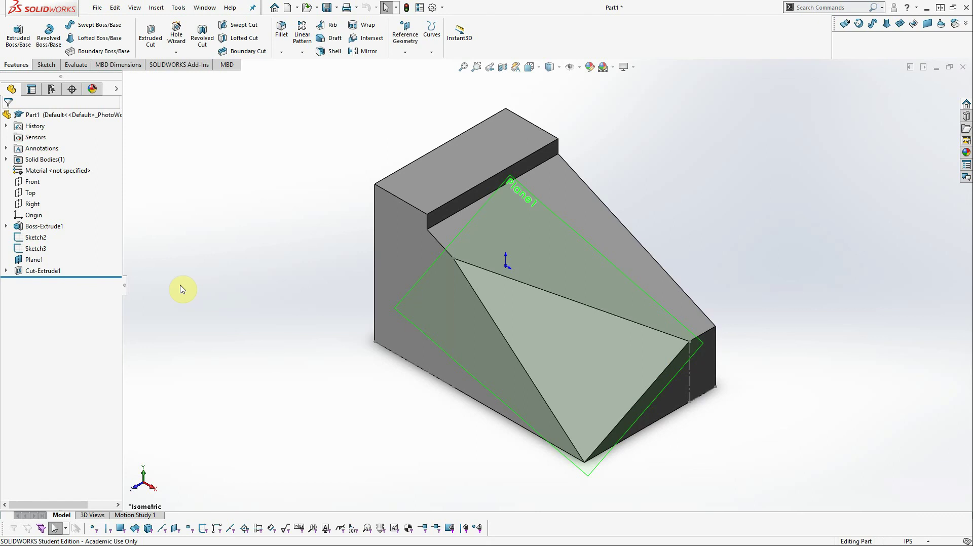